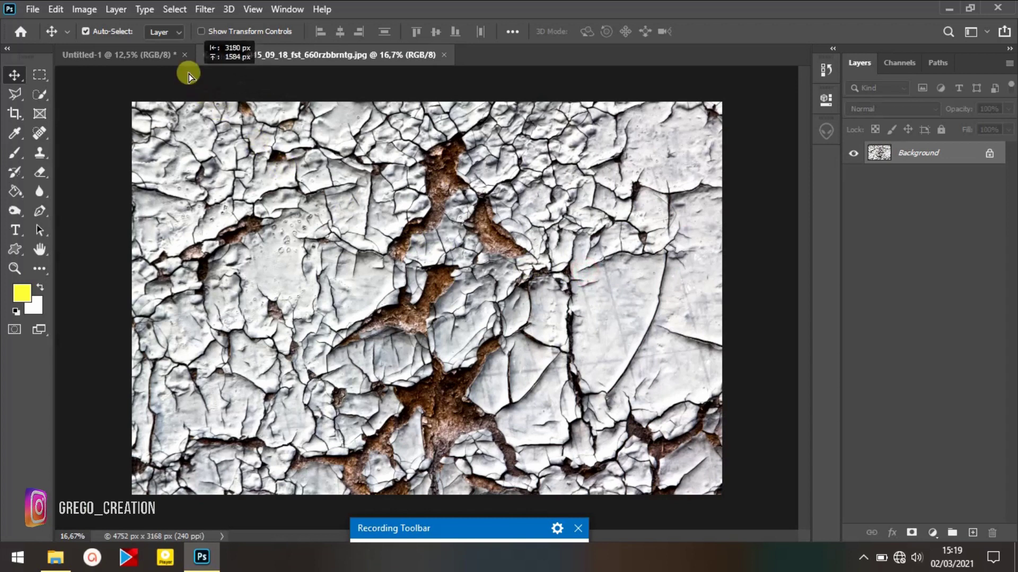
- Bring the cracked-paint texture into Untitled-1, lower its layer opacity to 32% and move it with Free Transform over the man's face
drag(552, 285, 577, 263)
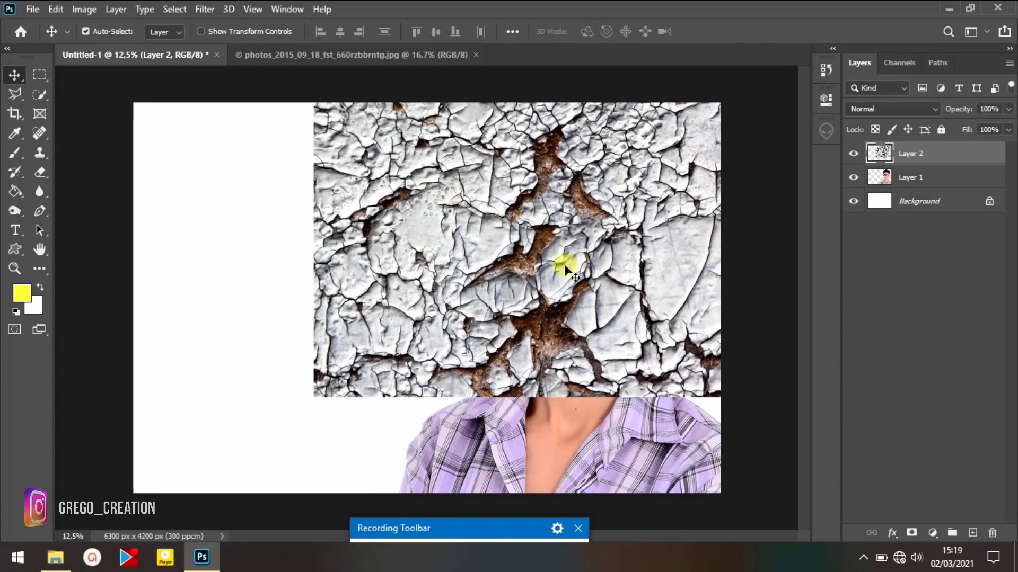
click(56, 10)
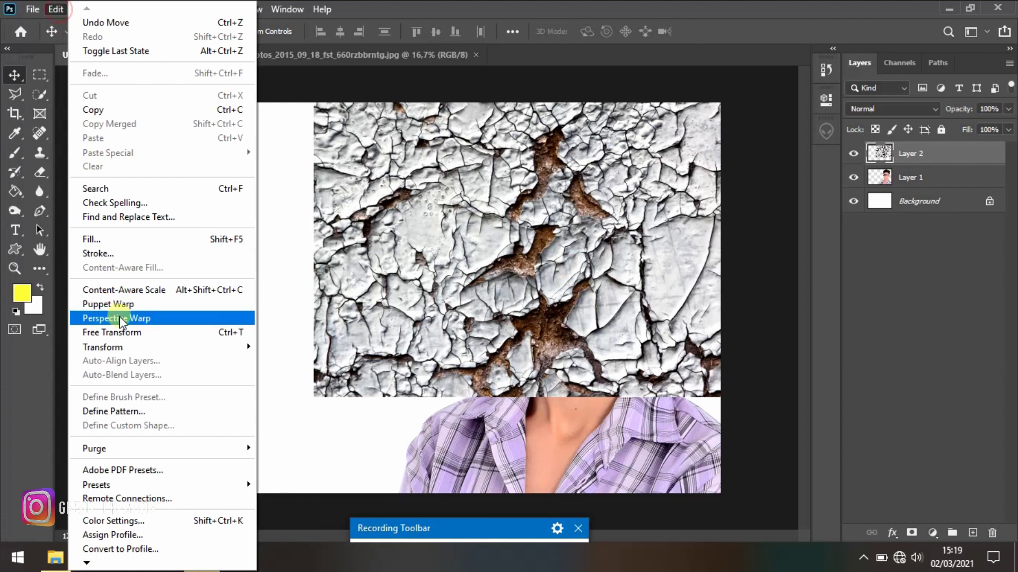
click(157, 331)
drag(687, 260, 625, 263)
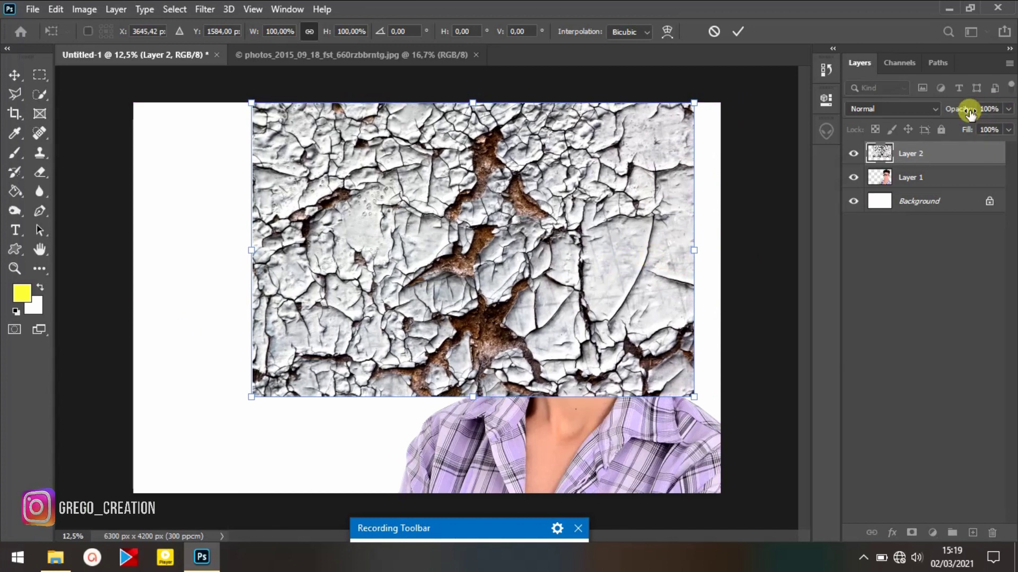
click(1008, 109)
drag(1007, 129, 962, 135)
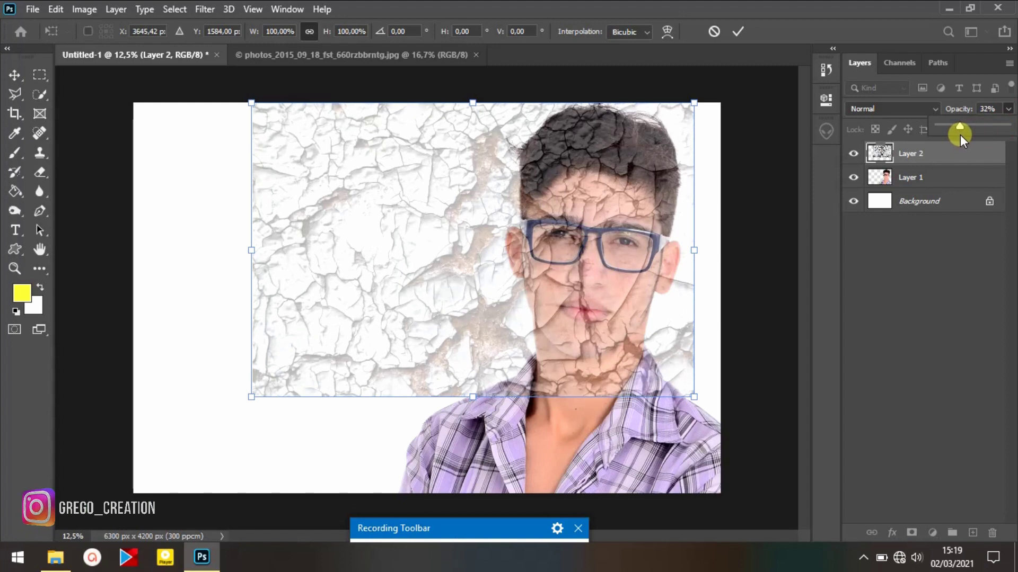
drag(549, 306, 590, 285)
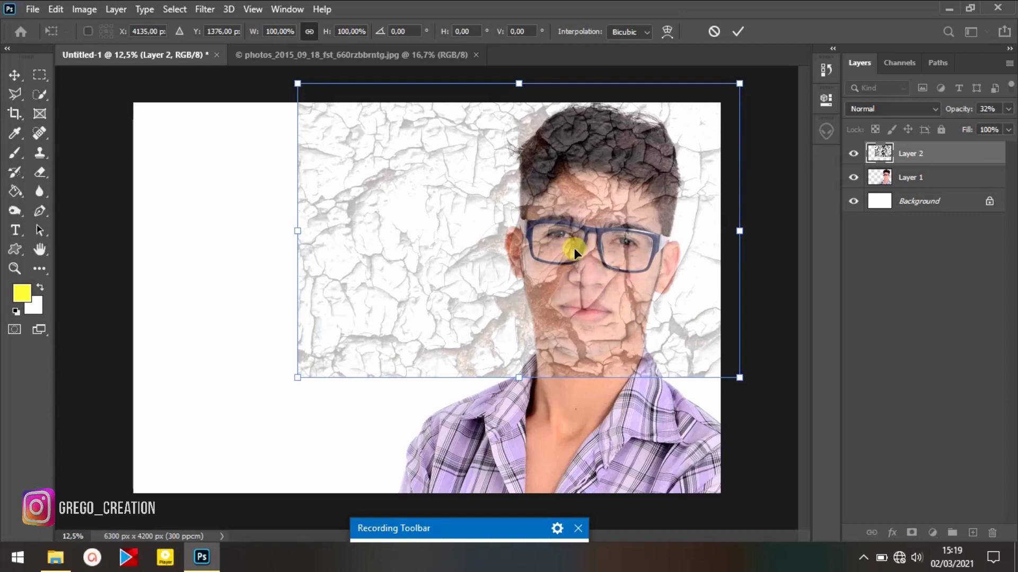
click(737, 31)
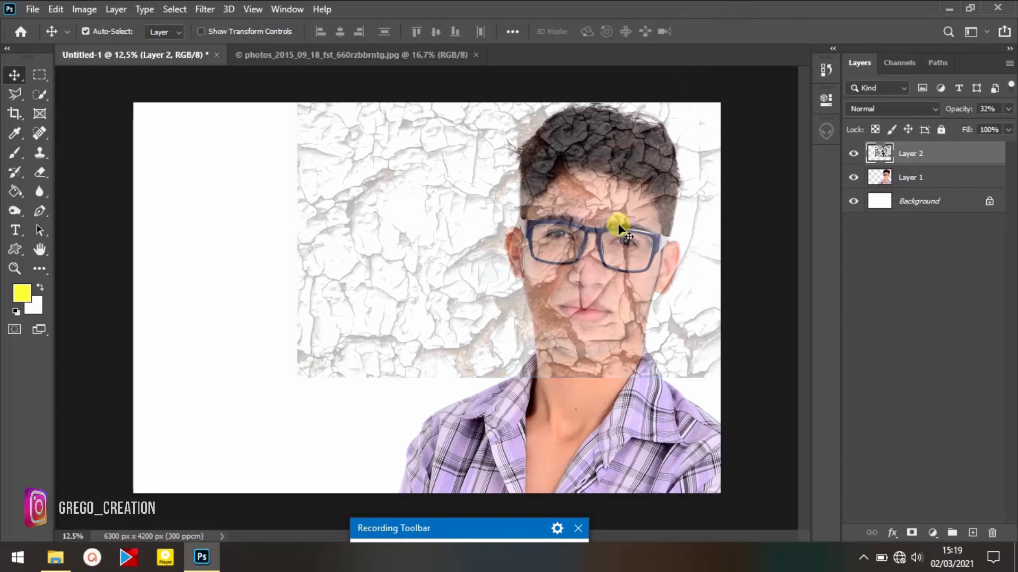
- Restore the opacity of the texture layer, Layer 2, to 100%
click(1007, 109)
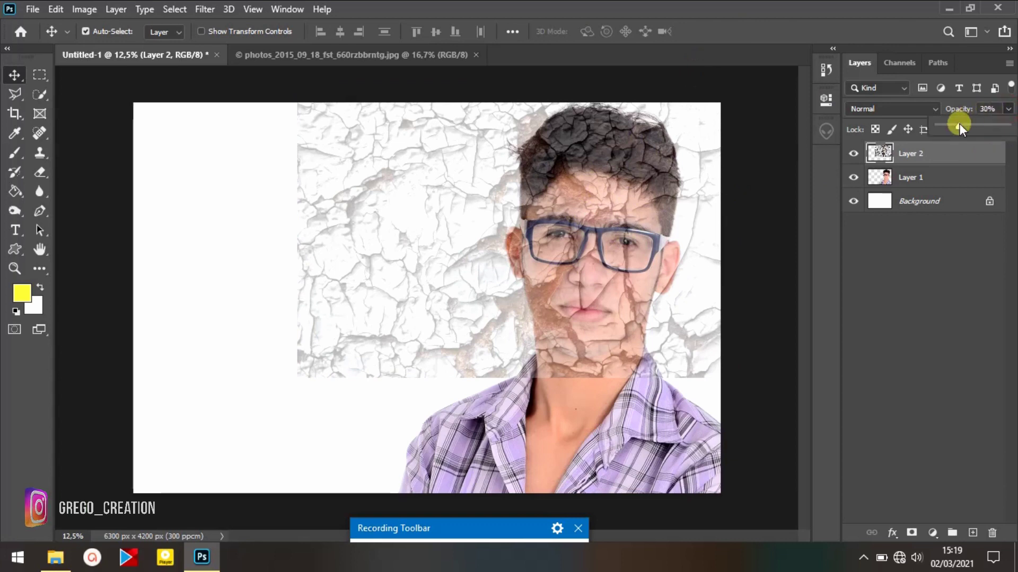
drag(1013, 131, 1002, 139)
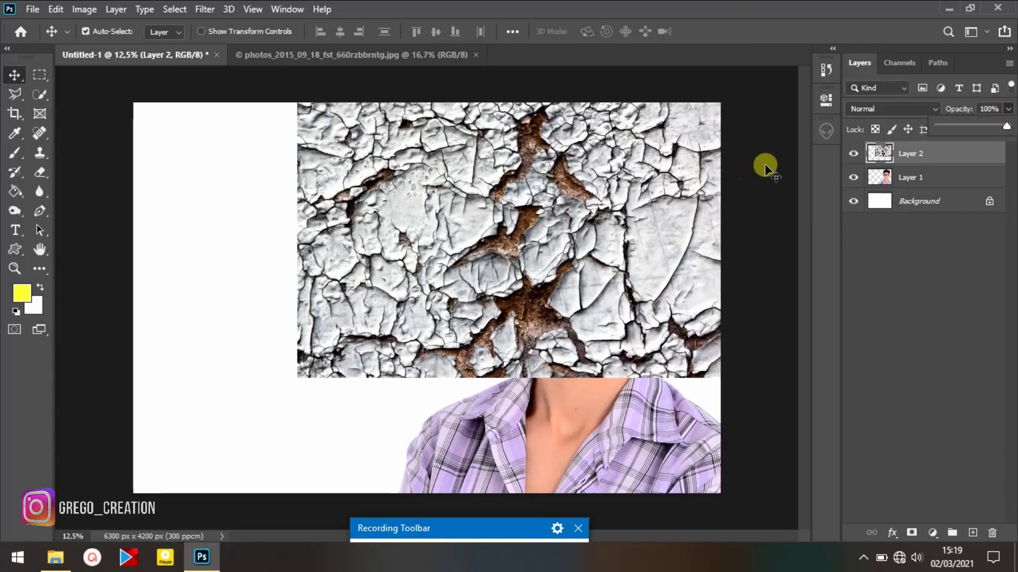
click(784, 183)
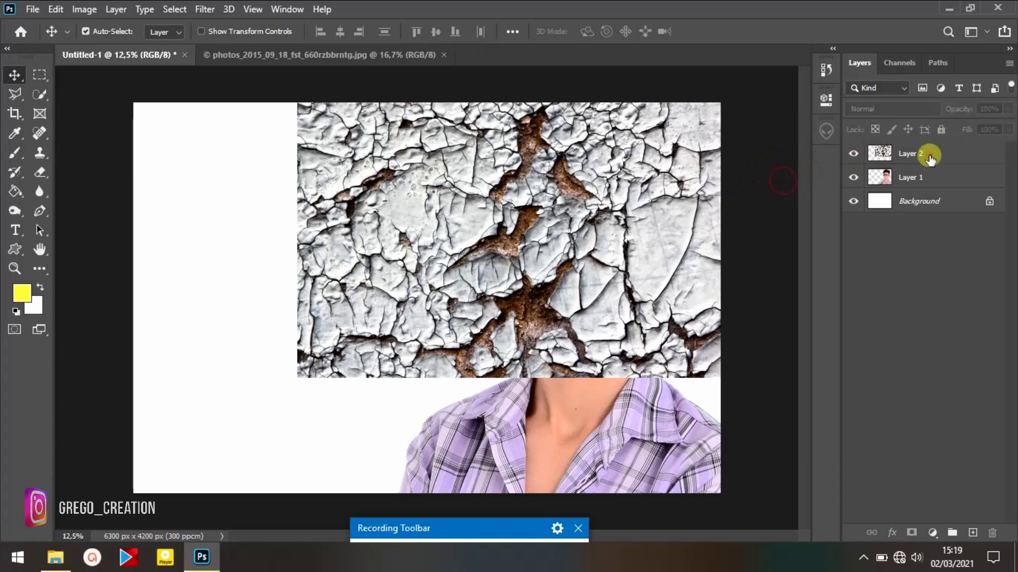
- Add a layer mask to Layer 2 and invert it to black to hide the cracked texture
click(930, 157)
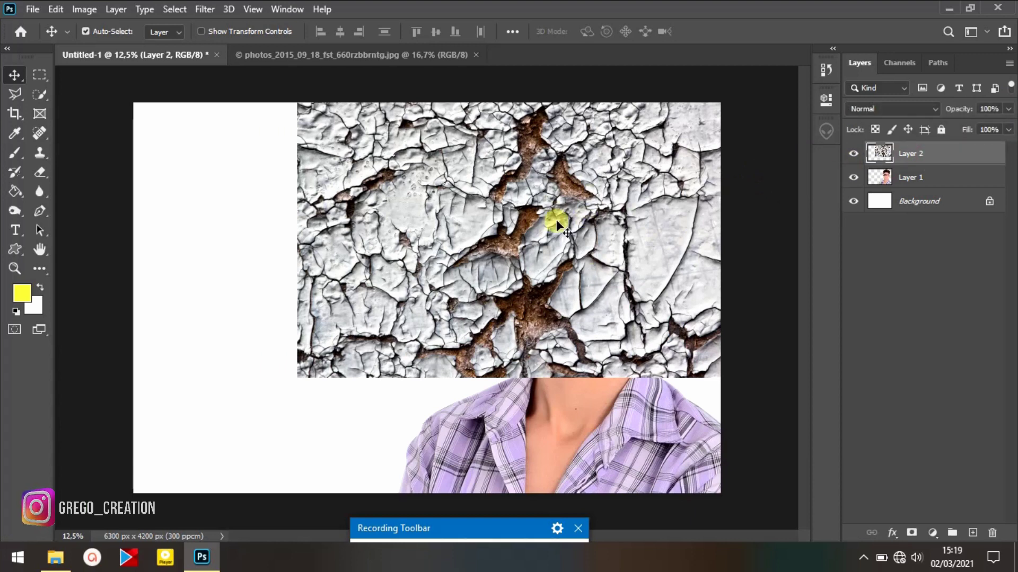
click(920, 154)
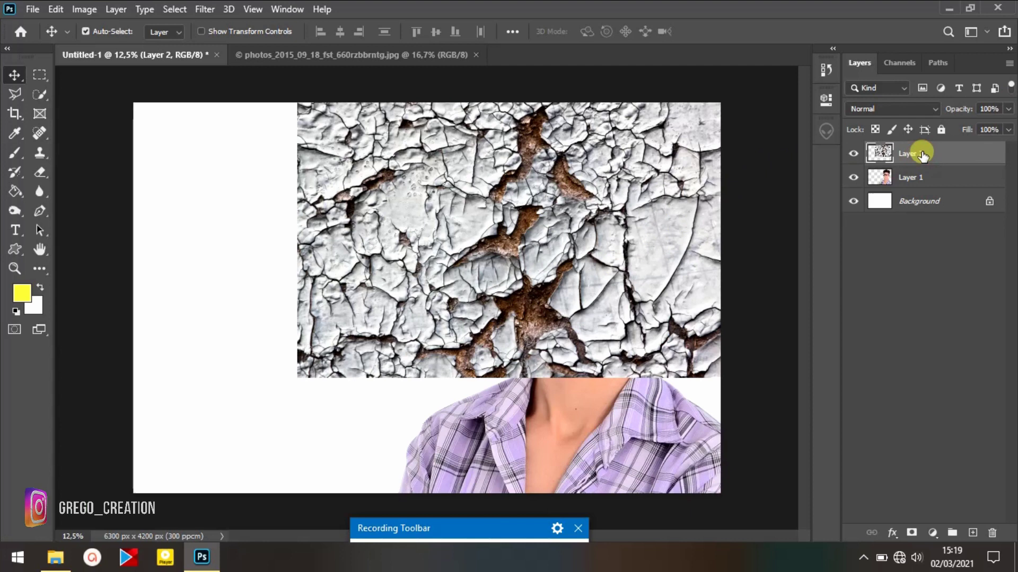
click(911, 533)
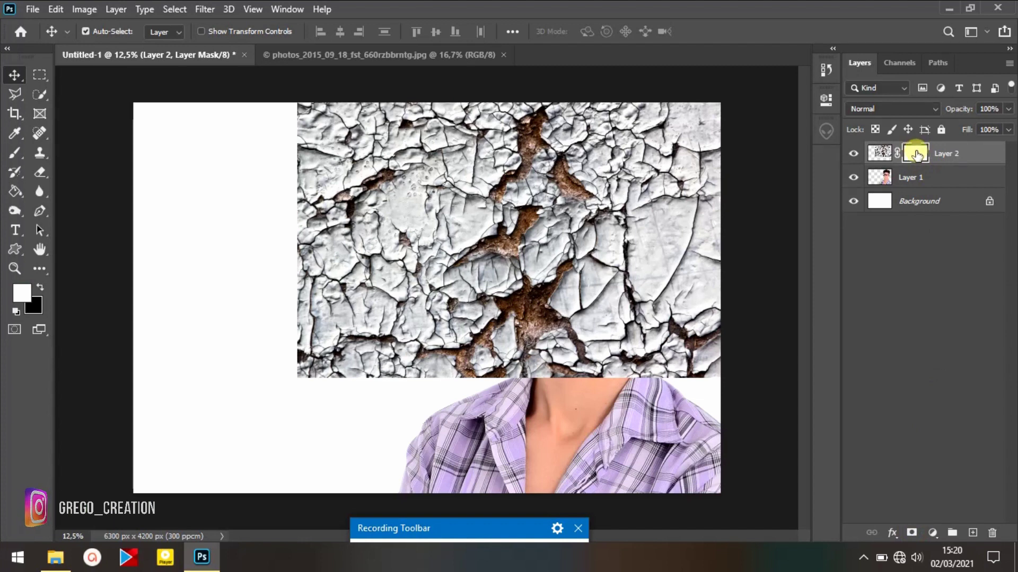
key(ctrl+i)
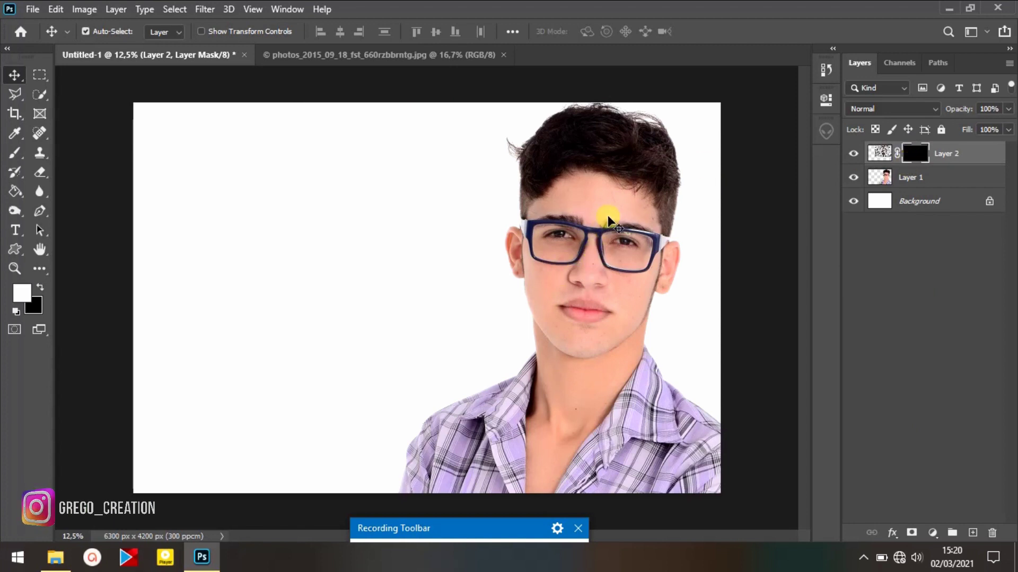
- Paint white on Layer 2's mask over the forehead with a size 200 brush at 72% opacity to reveal the cracks
click(42, 289)
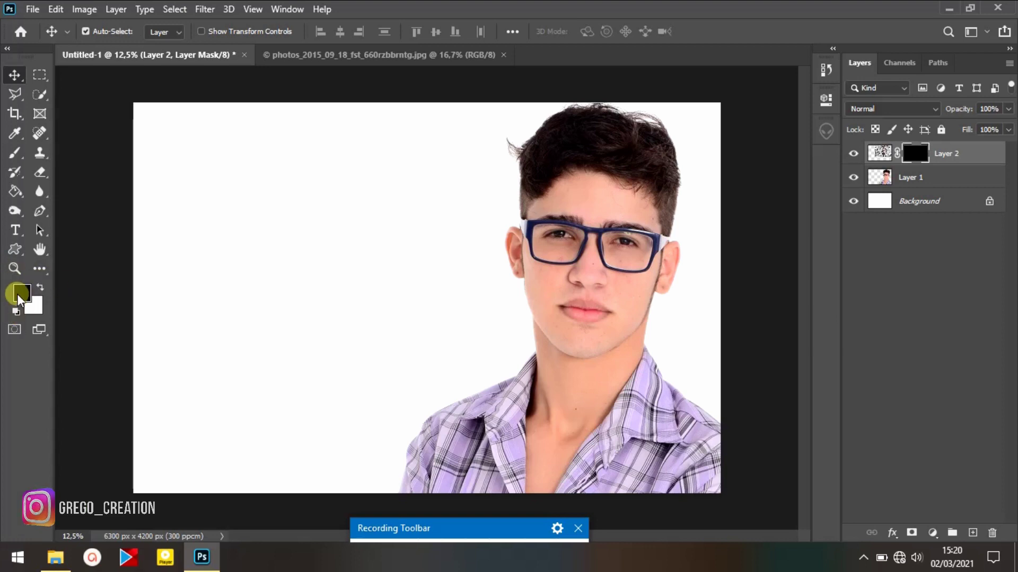
click(40, 288)
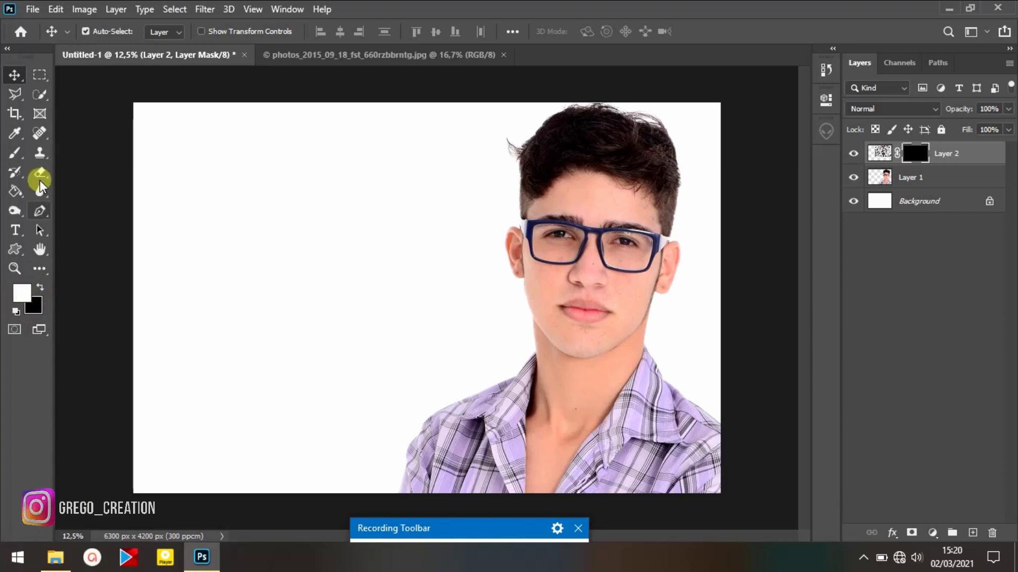
click(12, 155)
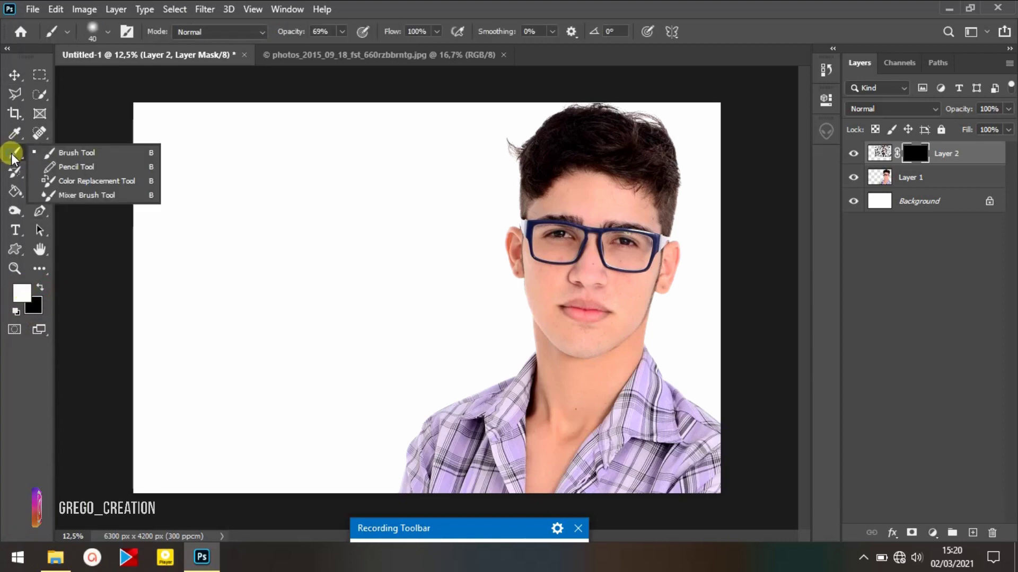
click(88, 153)
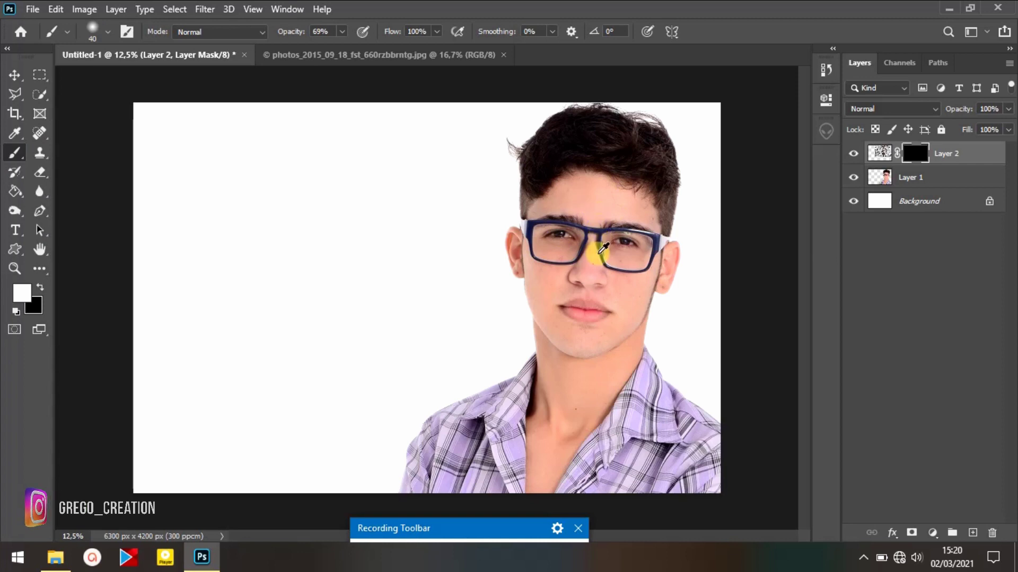
scroll(602, 249, up, 3)
scroll(653, 299, up, 2)
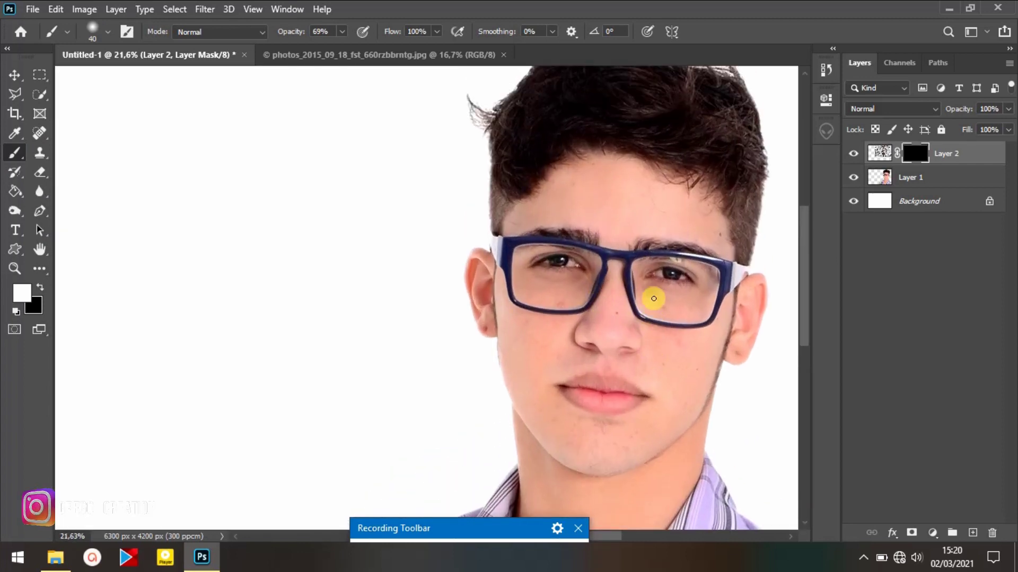
scroll(653, 298, up, 1)
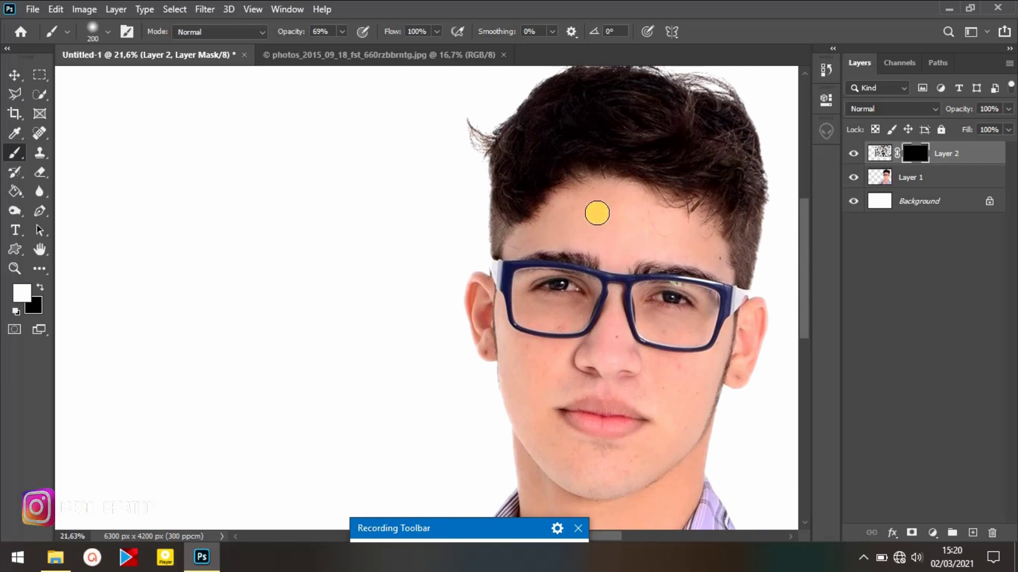
drag(289, 33, 334, 31)
mouse_move(591, 193)
mouse_down()
mouse_move(540, 226)
mouse_move(572, 186)
mouse_up()
drag(307, 31, 281, 32)
mouse_move(607, 211)
mouse_down()
mouse_move(627, 204)
mouse_move(639, 222)
mouse_move(598, 186)
mouse_move(635, 211)
mouse_move(628, 205)
mouse_move(668, 207)
mouse_move(700, 225)
mouse_move(689, 209)
mouse_move(710, 230)
mouse_move(671, 209)
mouse_move(582, 187)
mouse_move(555, 205)
mouse_move(559, 192)
mouse_move(516, 249)
mouse_move(634, 261)
mouse_move(566, 239)
mouse_move(576, 230)
mouse_move(622, 237)
mouse_move(592, 217)
mouse_move(679, 254)
mouse_move(632, 256)
mouse_move(725, 274)
mouse_move(706, 238)
mouse_move(718, 265)
mouse_move(695, 242)
mouse_move(644, 233)
mouse_move(638, 239)
mouse_move(686, 250)
mouse_move(606, 231)
mouse_move(605, 249)
mouse_move(643, 258)
mouse_move(549, 244)
mouse_move(576, 208)
mouse_move(570, 197)
mouse_move(633, 223)
mouse_up()
- Reduce the brush size to 100 and reveal the texture along the sides of the face, the jawline and around one eye
key(bracketleft)
key(bracketleft)
mouse_move(519, 233)
mouse_down()
mouse_move(551, 202)
mouse_move(507, 257)
mouse_move(556, 260)
mouse_move(510, 268)
mouse_move(508, 287)
mouse_move(507, 266)
mouse_move(511, 290)
mouse_move(523, 274)
mouse_move(502, 318)
mouse_move(503, 301)
mouse_move(506, 366)
mouse_up()
drag(514, 409, 547, 468)
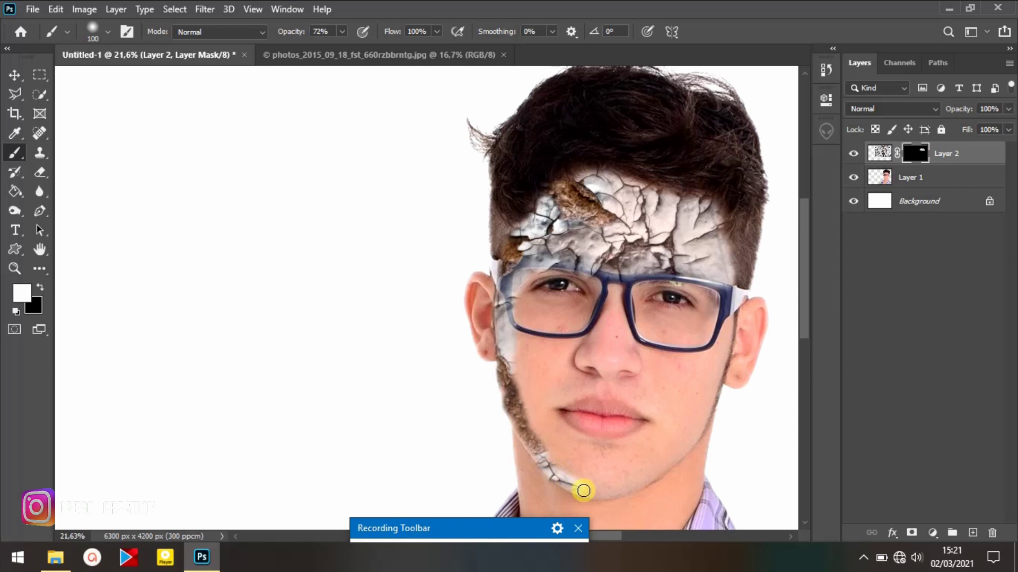
mouse_move(598, 493)
mouse_down()
mouse_move(636, 482)
mouse_move(679, 447)
mouse_up()
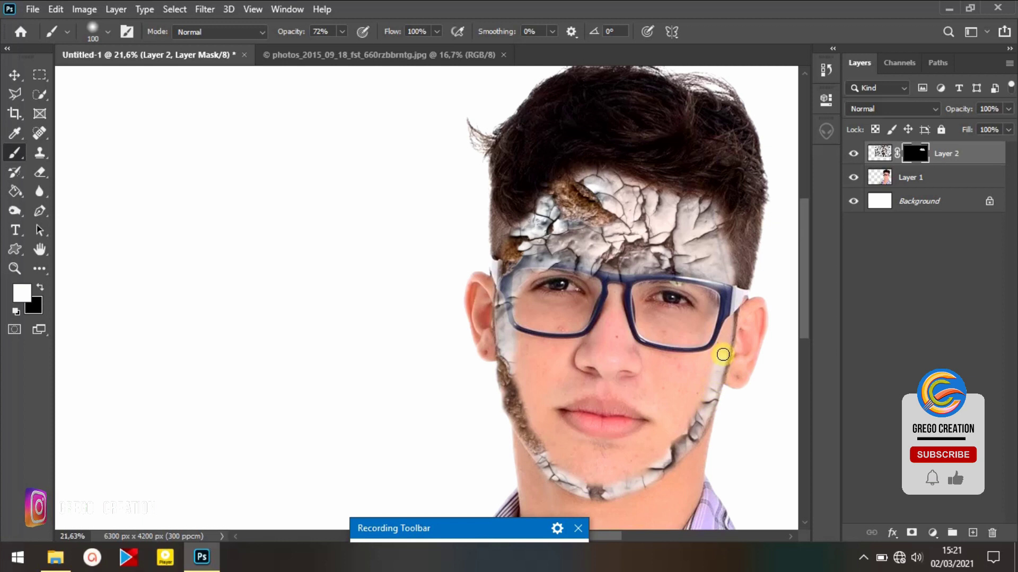
mouse_move(728, 322)
mouse_down()
mouse_move(706, 367)
mouse_move(707, 336)
mouse_move(695, 375)
mouse_up()
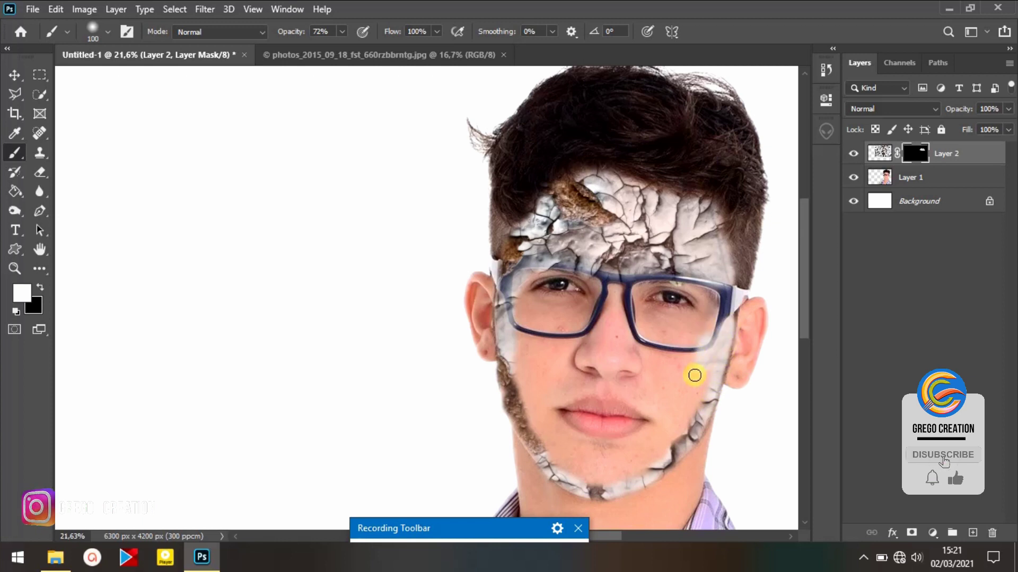
mouse_move(697, 335)
mouse_down()
mouse_move(709, 319)
mouse_move(695, 349)
mouse_move(723, 289)
mouse_move(692, 359)
mouse_move(692, 290)
mouse_move(669, 306)
mouse_up()
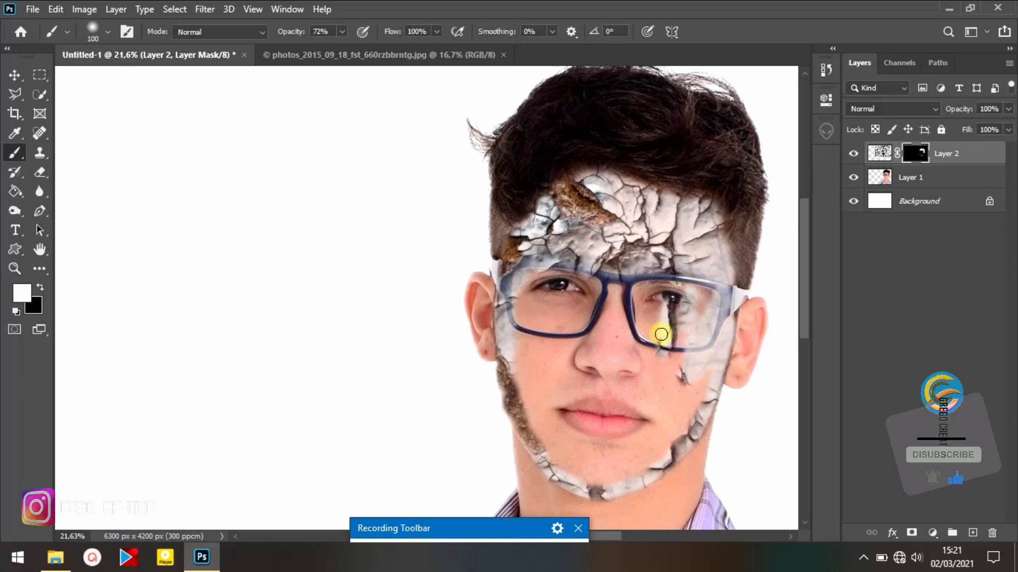
- Enlarge the brush to 200 and paint the mask white over the rest of the face, covering it fully with the texture
key(bracketright)
key(bracketright)
key(bracketright)
key(bracketright)
mouse_move(590, 302)
mouse_down()
mouse_move(555, 339)
mouse_move(553, 290)
mouse_move(540, 279)
mouse_move(534, 323)
mouse_move(540, 262)
mouse_move(576, 259)
mouse_move(564, 305)
mouse_move(571, 239)
mouse_move(609, 265)
mouse_move(637, 268)
mouse_move(629, 301)
mouse_move(532, 310)
mouse_move(597, 309)
mouse_move(558, 340)
mouse_move(531, 315)
mouse_move(526, 359)
mouse_move(522, 306)
mouse_move(534, 367)
mouse_move(540, 355)
mouse_move(525, 378)
mouse_move(536, 421)
mouse_move(572, 468)
mouse_move(562, 465)
mouse_move(621, 467)
mouse_move(584, 479)
mouse_move(610, 476)
mouse_move(652, 446)
mouse_move(637, 467)
mouse_move(670, 435)
mouse_move(704, 362)
mouse_move(705, 281)
mouse_move(622, 346)
mouse_move(659, 282)
mouse_move(660, 384)
mouse_move(669, 369)
mouse_move(664, 332)
mouse_move(651, 404)
mouse_move(658, 440)
mouse_move(704, 387)
mouse_move(645, 451)
mouse_move(616, 428)
mouse_move(637, 367)
mouse_move(610, 400)
mouse_move(566, 394)
mouse_move(555, 438)
mouse_move(559, 412)
mouse_move(591, 382)
mouse_move(611, 379)
mouse_move(633, 335)
mouse_move(646, 344)
mouse_move(565, 430)
mouse_move(629, 409)
mouse_move(629, 438)
mouse_move(682, 285)
mouse_move(638, 227)
mouse_move(700, 313)
mouse_move(705, 305)
mouse_move(627, 279)
mouse_move(589, 309)
mouse_move(616, 368)
mouse_move(640, 388)
mouse_move(552, 379)
mouse_move(529, 359)
mouse_move(520, 405)
mouse_move(512, 378)
mouse_move(551, 438)
mouse_move(629, 463)
mouse_move(652, 451)
mouse_move(663, 330)
mouse_move(622, 227)
mouse_move(641, 200)
mouse_move(555, 233)
mouse_move(629, 313)
mouse_move(702, 324)
mouse_up()
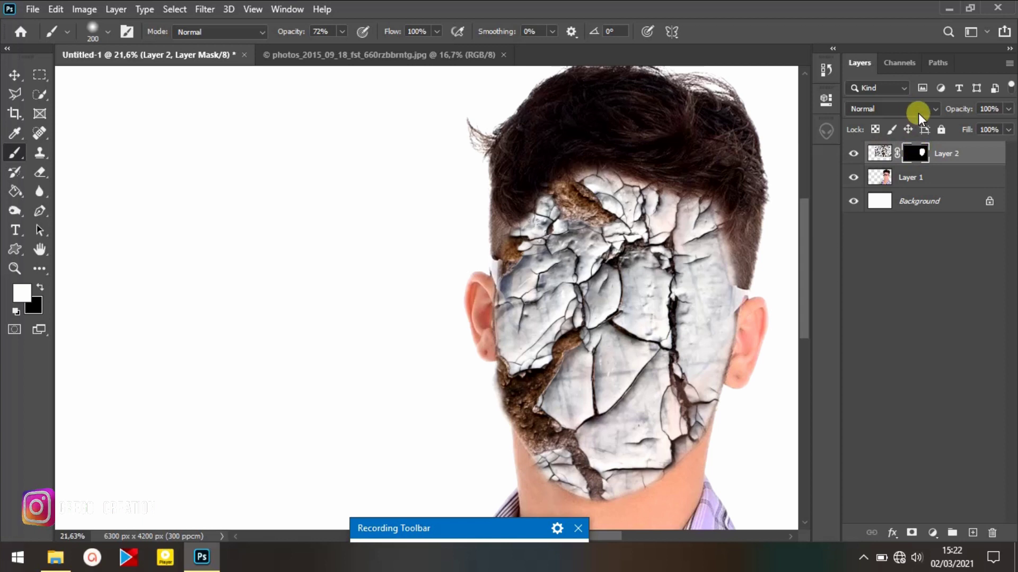
- Set Layer 2's blend mode to Multiply and add a Levels adjustment layer clipped to it
click(889, 108)
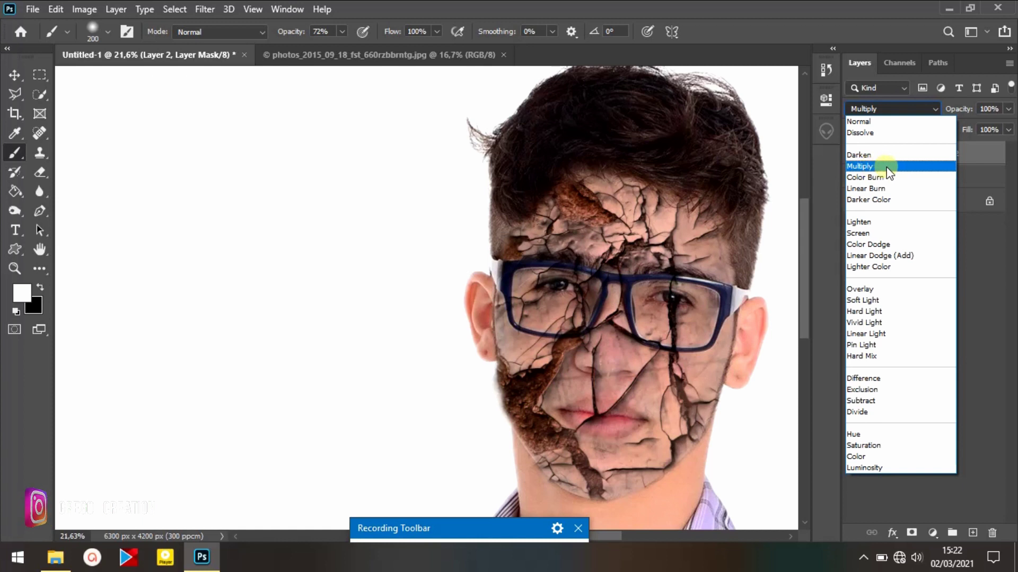
click(886, 167)
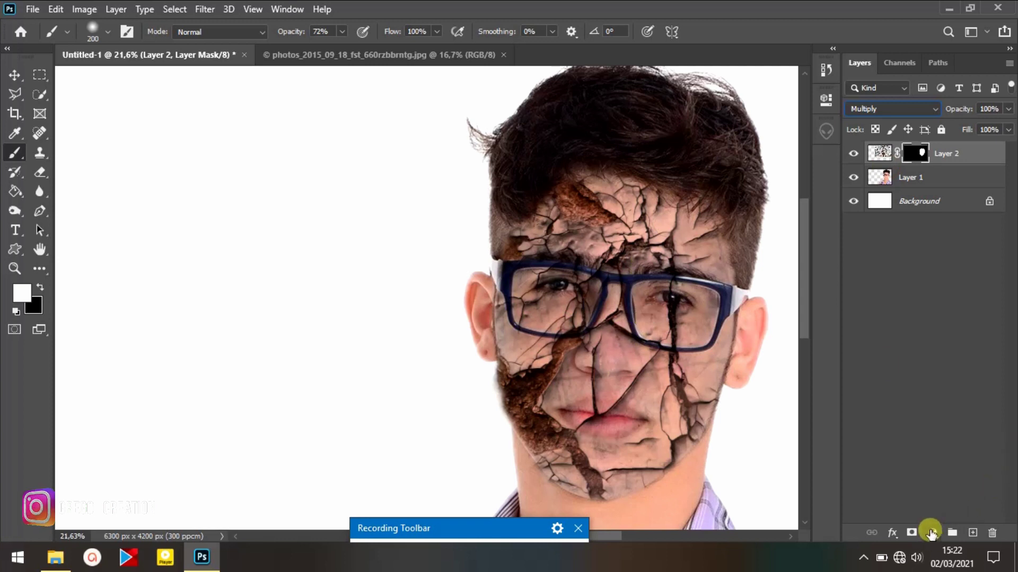
click(933, 533)
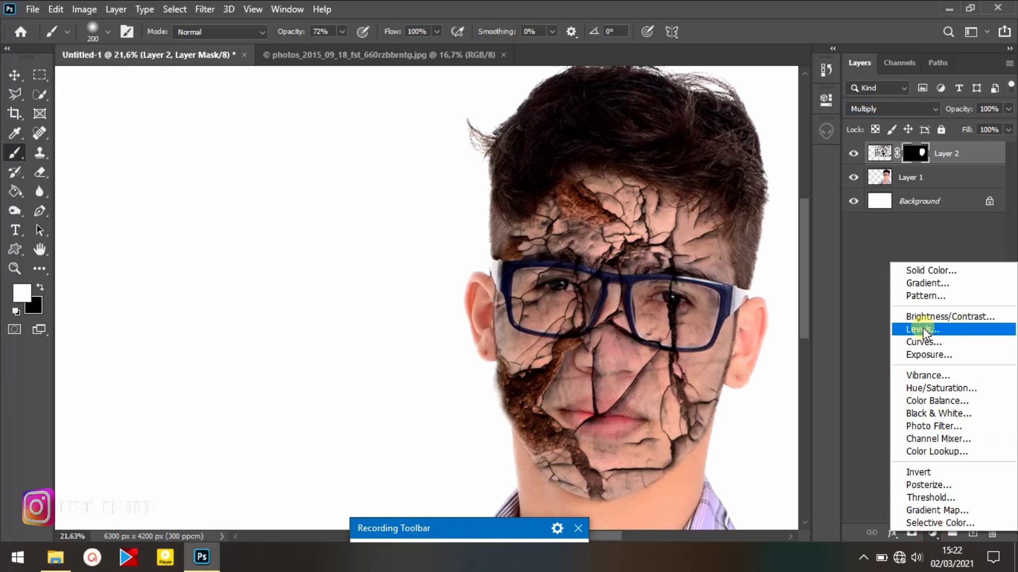
click(946, 331)
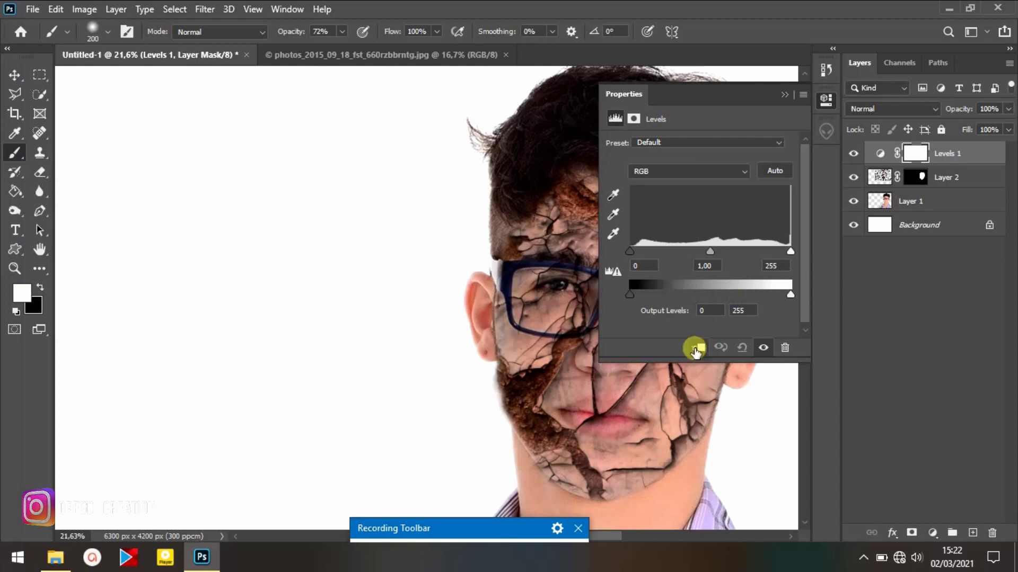
click(698, 348)
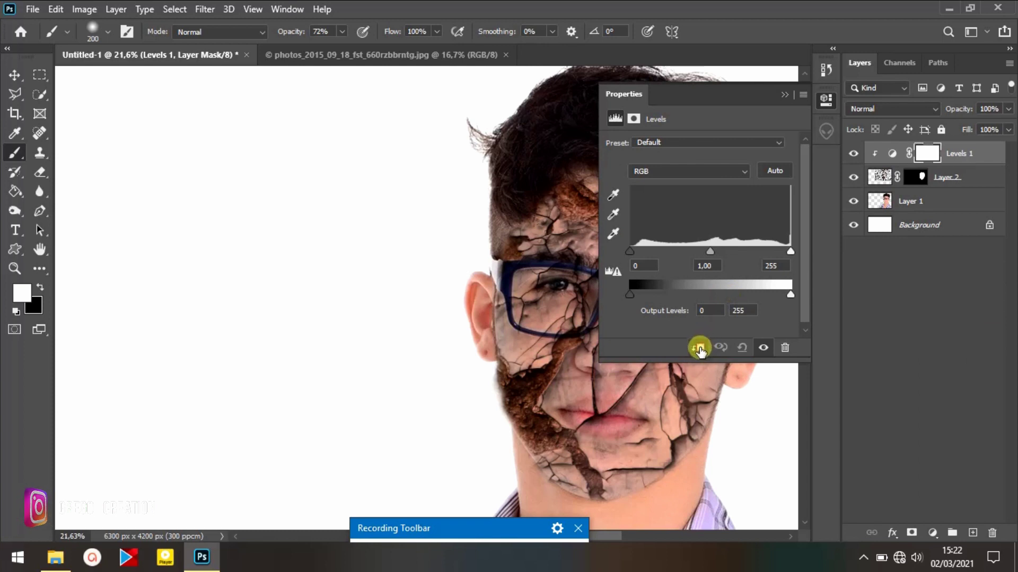
- Brighten the cracked texture in Levels with a midtone value of 2,42 and a white input level of 113
drag(612, 535, 663, 497)
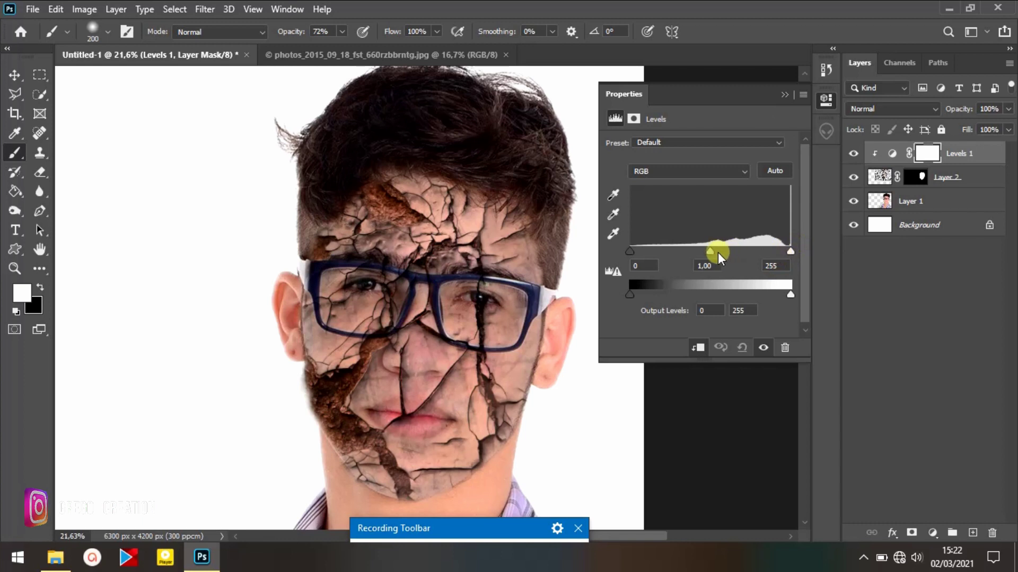
drag(710, 253, 660, 253)
drag(790, 251, 695, 259)
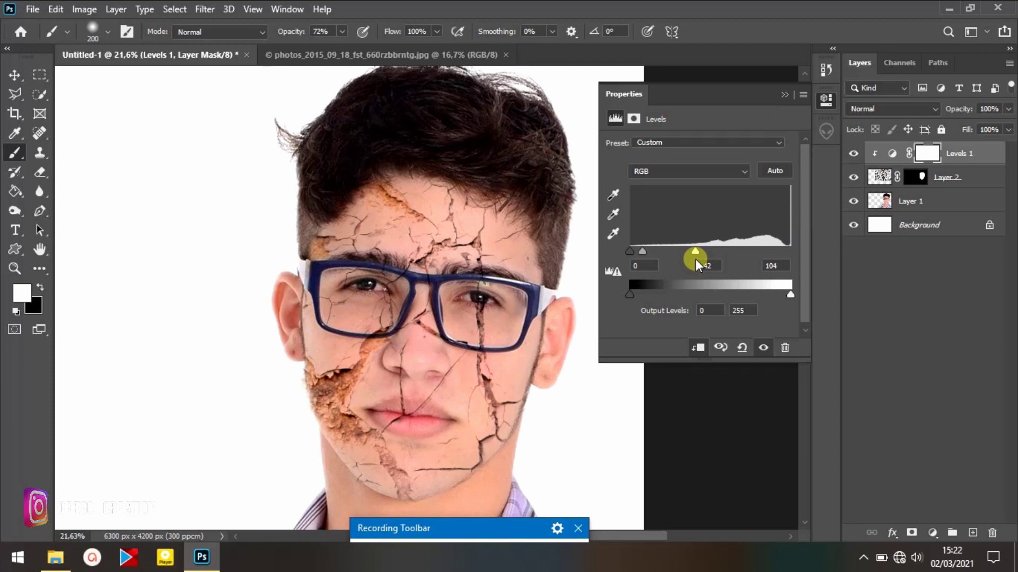
drag(695, 260, 701, 259)
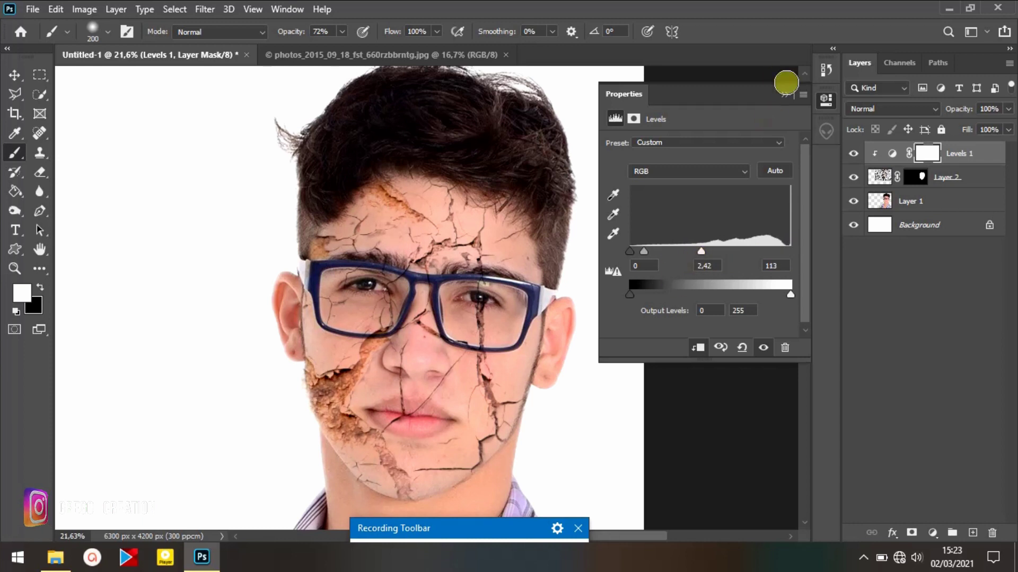
click(784, 95)
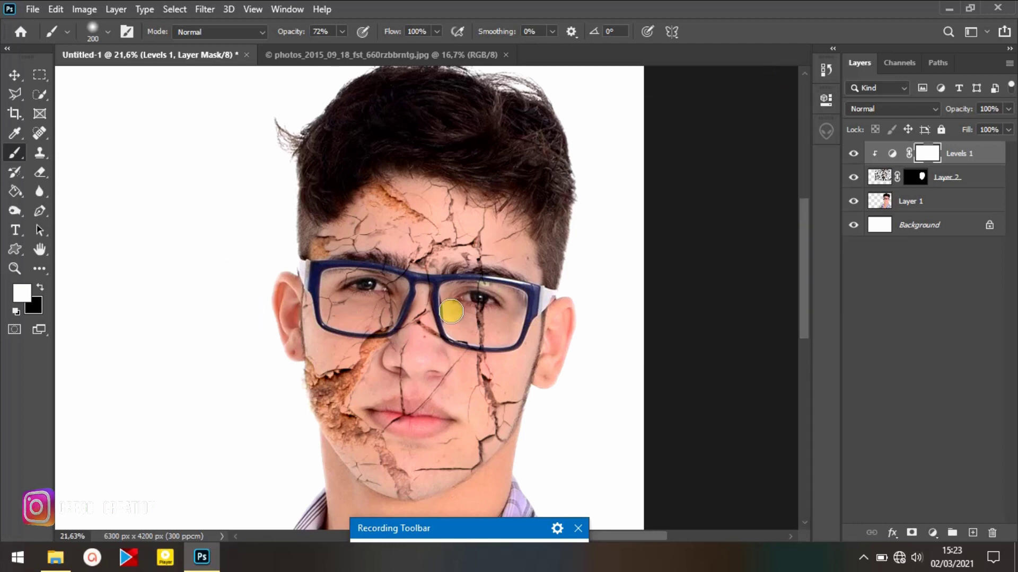
scroll(477, 320, up, 3)
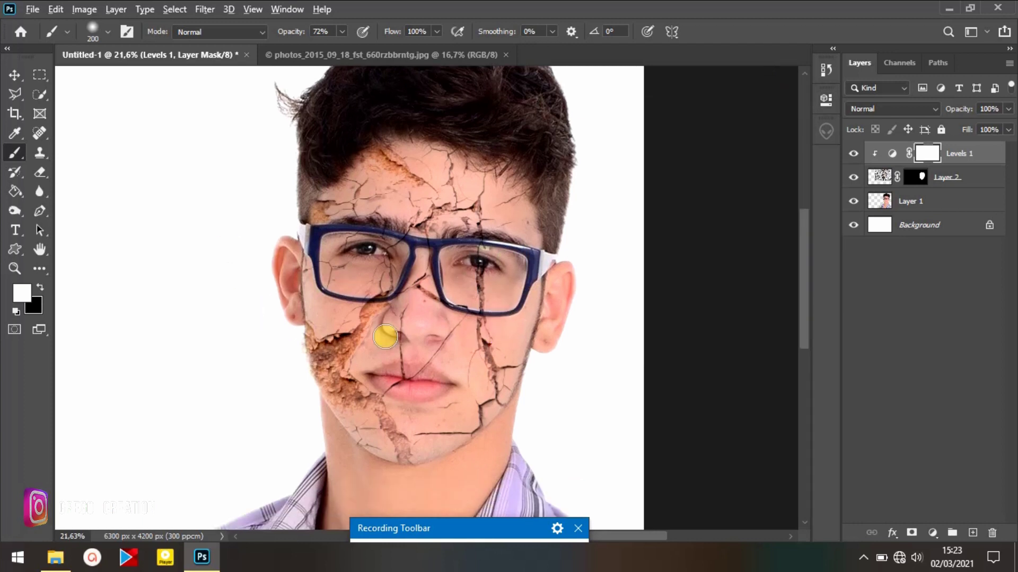
scroll(391, 331, up, 1)
scroll(390, 331, up, 1)
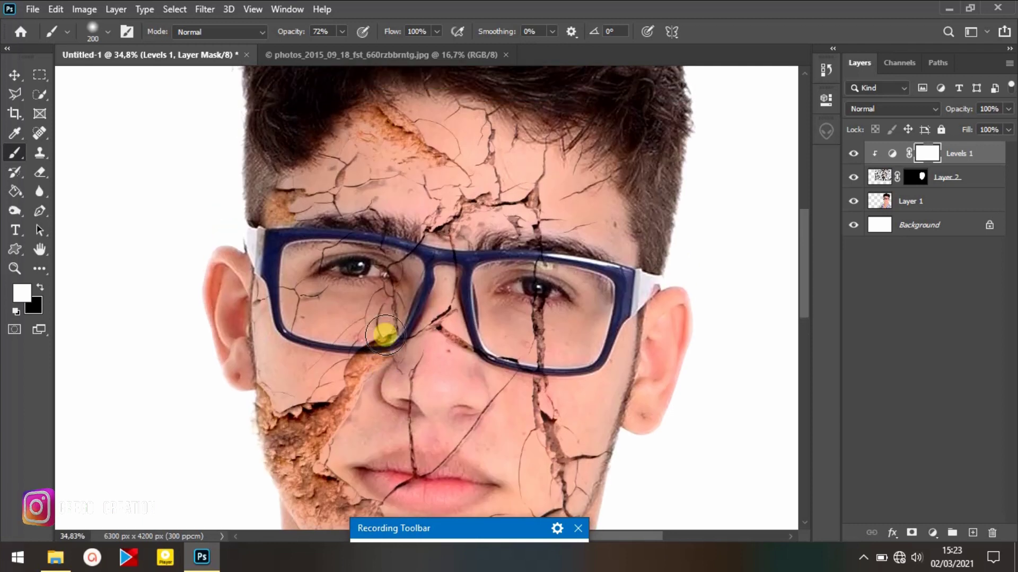
- Set the brush opacity to 59% and make Layer 2's mask the target for the Brush tool
scroll(386, 324, up, 1)
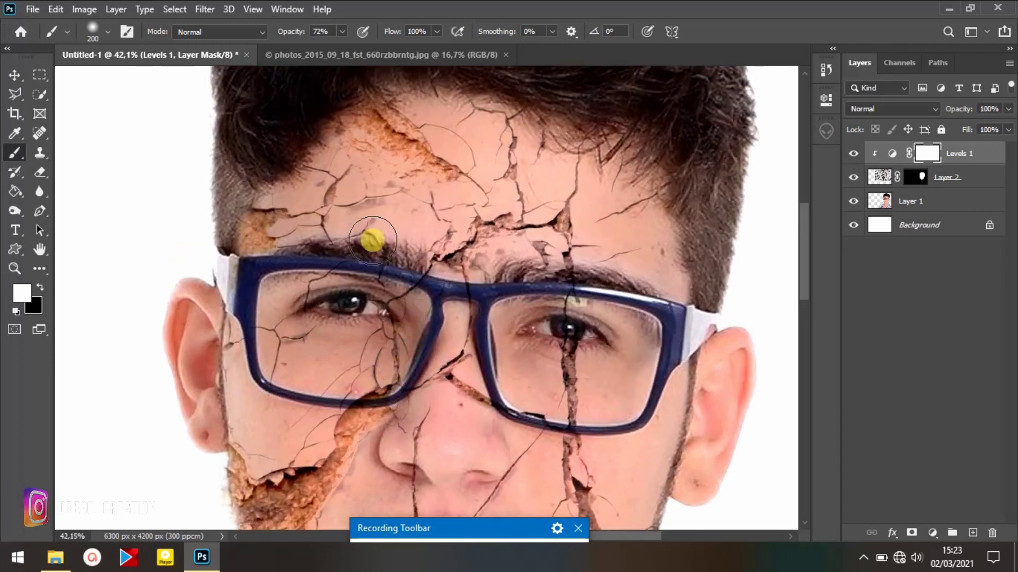
drag(290, 33, 281, 33)
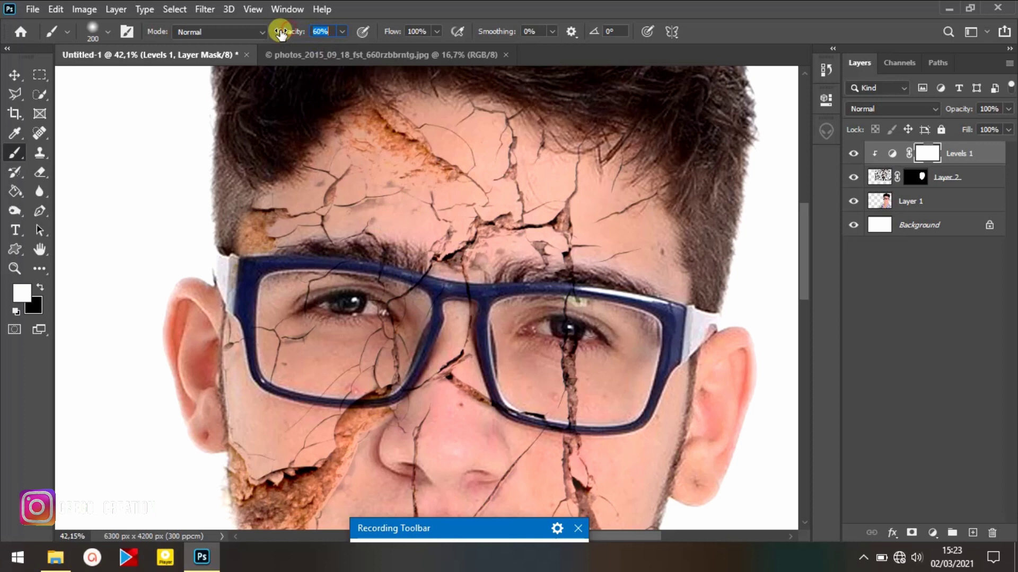
click(909, 179)
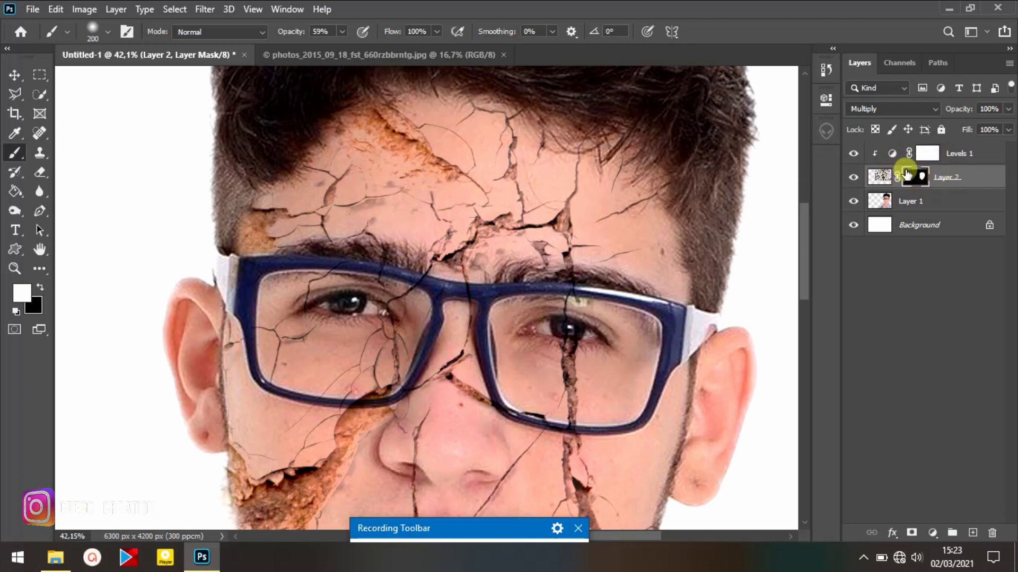
right_click(14, 152)
click(65, 153)
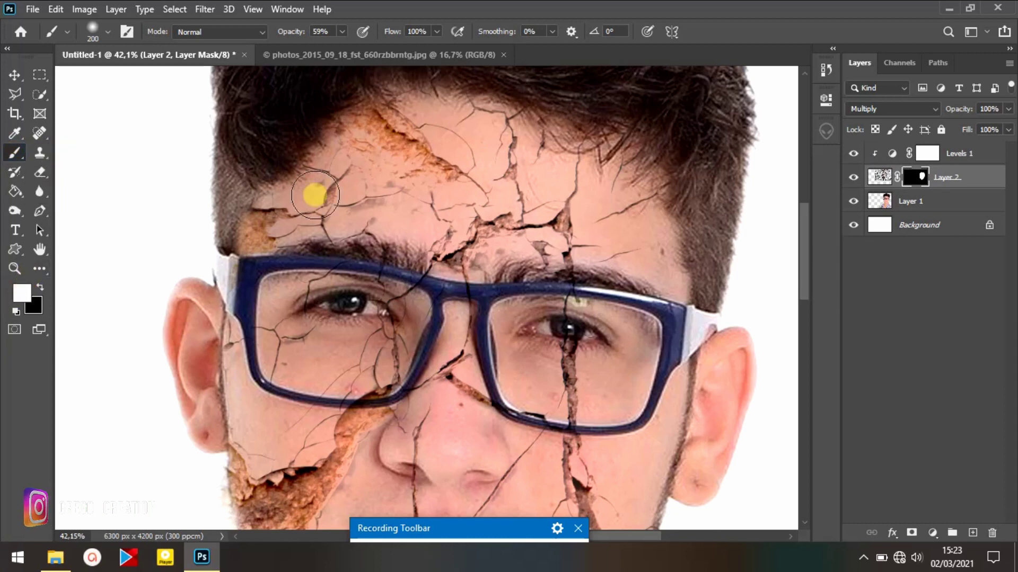
- Reduce the brush size to 70, set black as the foreground colour and soften the texture around the nose and chin on Layer 2's mask
key(bracketleft)
key(bracketleft)
key(bracketleft)
key(bracketleft)
key(bracketleft)
key(bracketleft)
key(bracketleft)
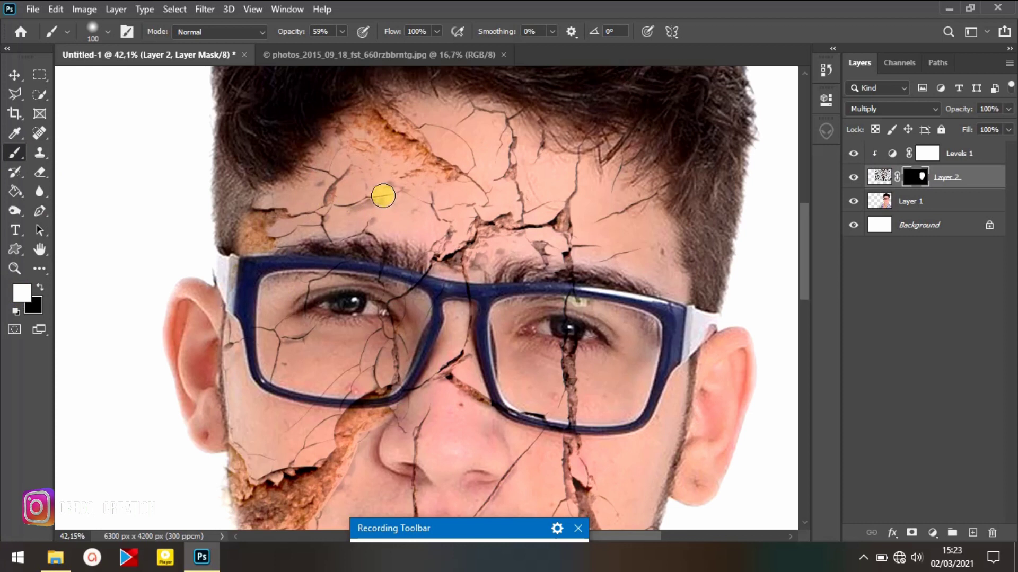
mouse_move(389, 203)
mouse_down()
mouse_move(359, 211)
mouse_move(382, 207)
mouse_move(369, 209)
mouse_move(381, 213)
mouse_move(375, 227)
mouse_move(404, 210)
mouse_move(412, 220)
mouse_up()
click(40, 287)
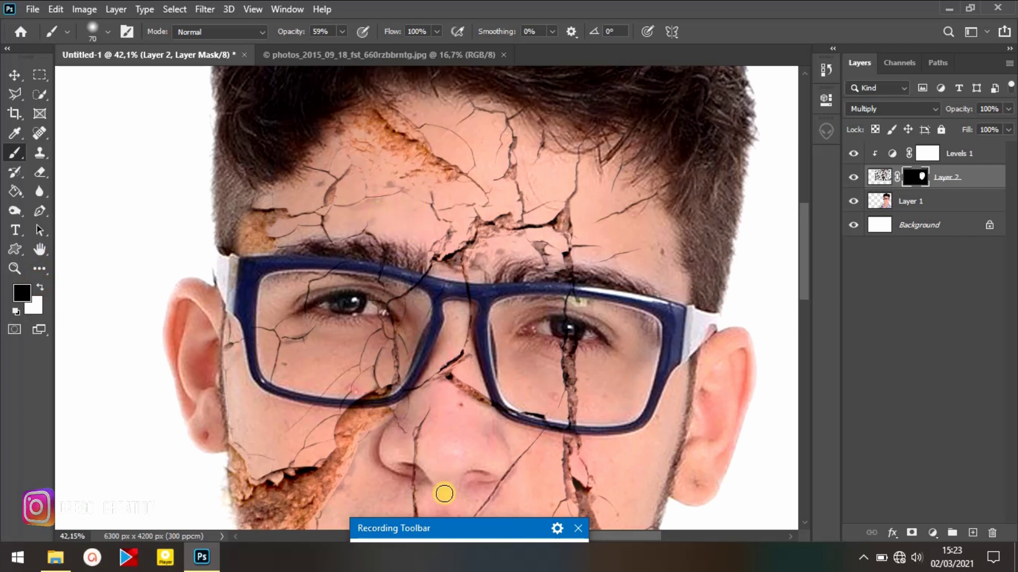
mouse_move(439, 531)
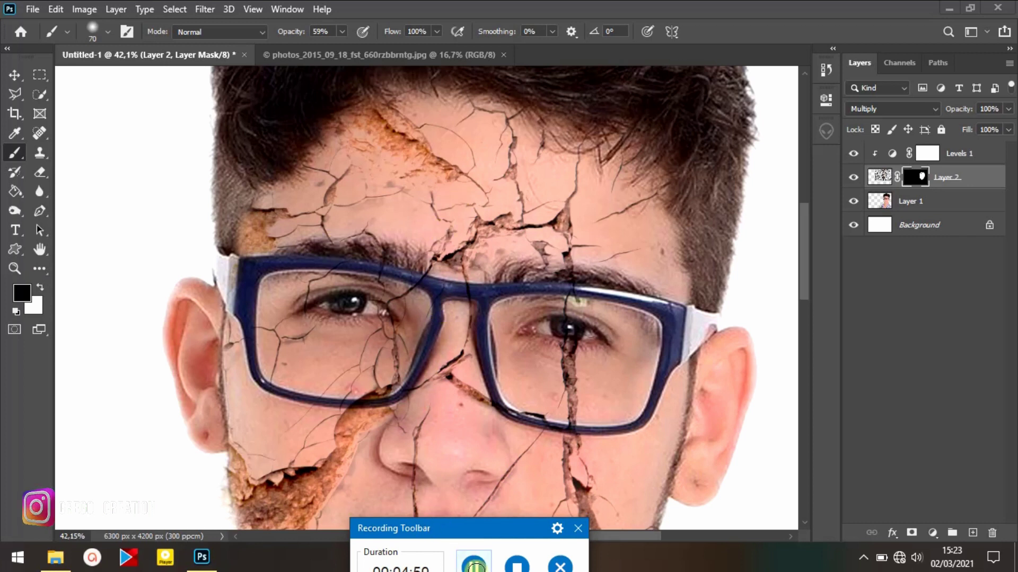
click(474, 566)
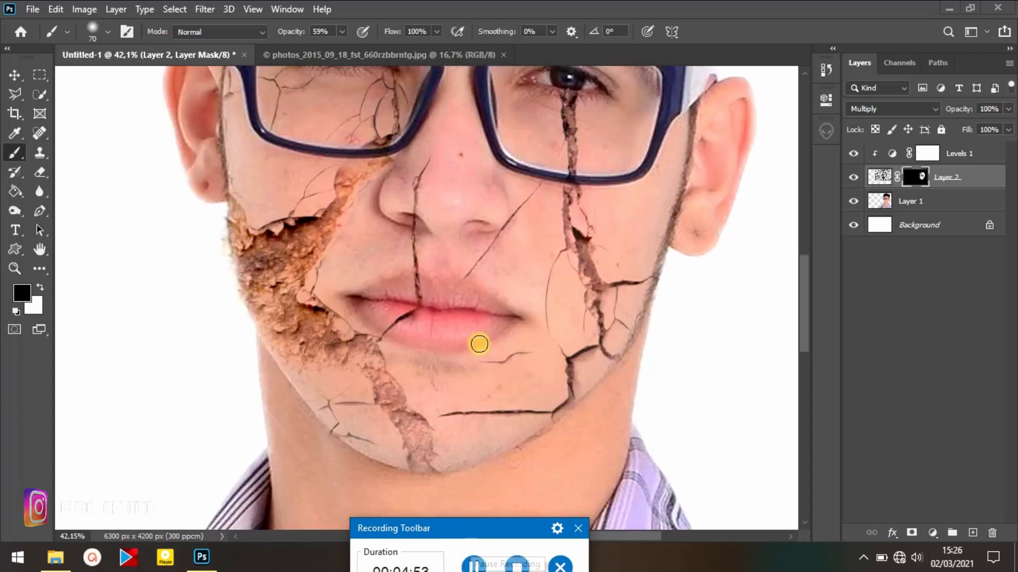
mouse_move(505, 381)
mouse_down()
mouse_move(525, 396)
mouse_move(470, 393)
mouse_move(452, 378)
mouse_up()
- Paint black on Layer 2's mask over the side of the forehead and between the eyebrows to clear unwanted texture
scroll(456, 371, up, 4)
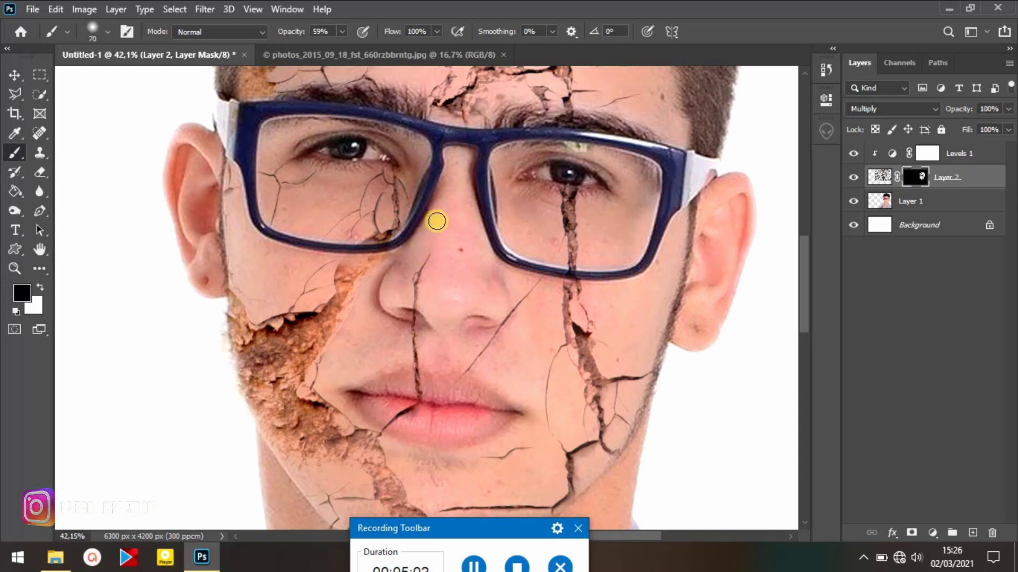
scroll(435, 219, up, 5)
scroll(546, 164, up, 2)
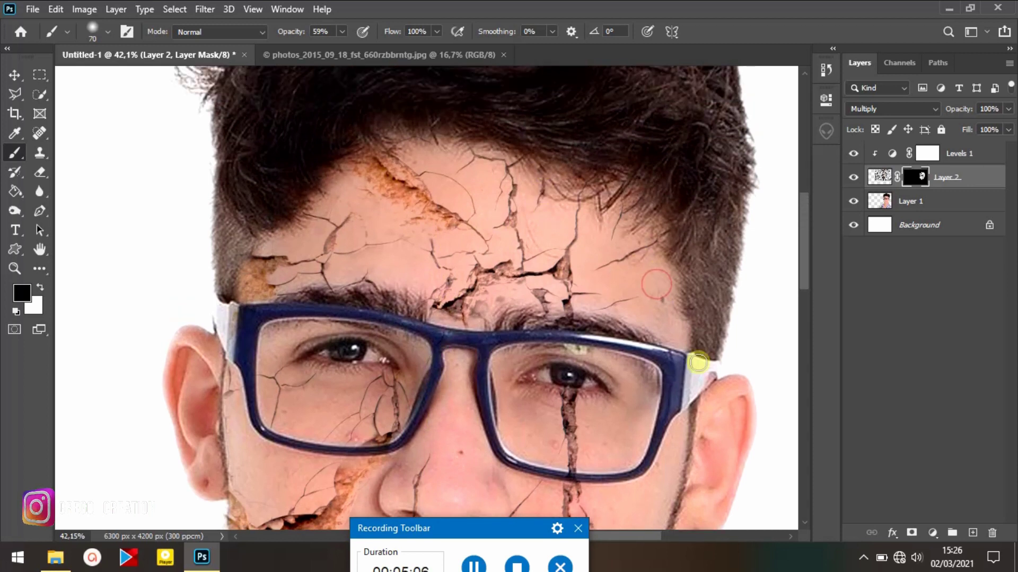
scroll(659, 318, down, 4)
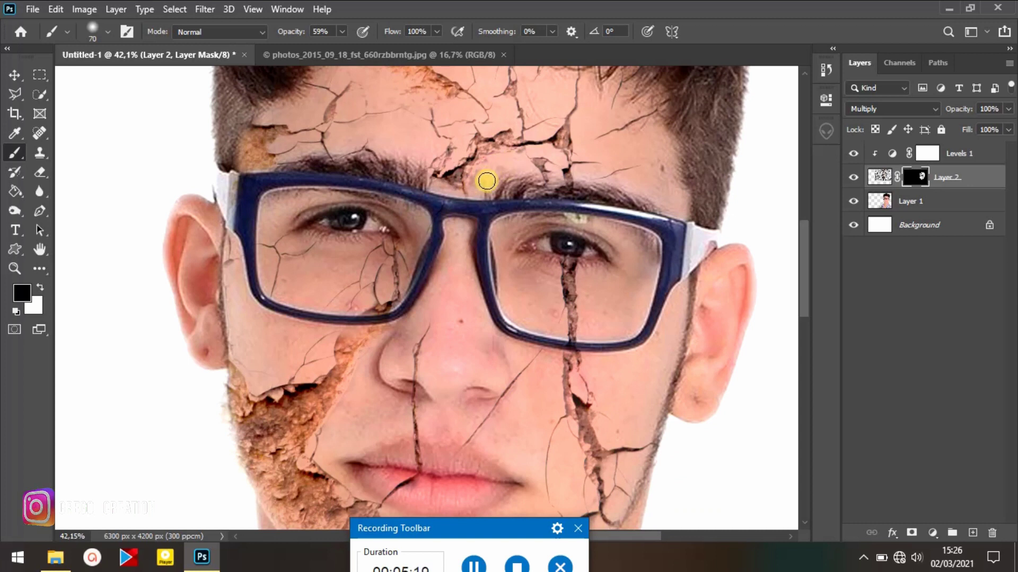
drag(478, 184, 487, 174)
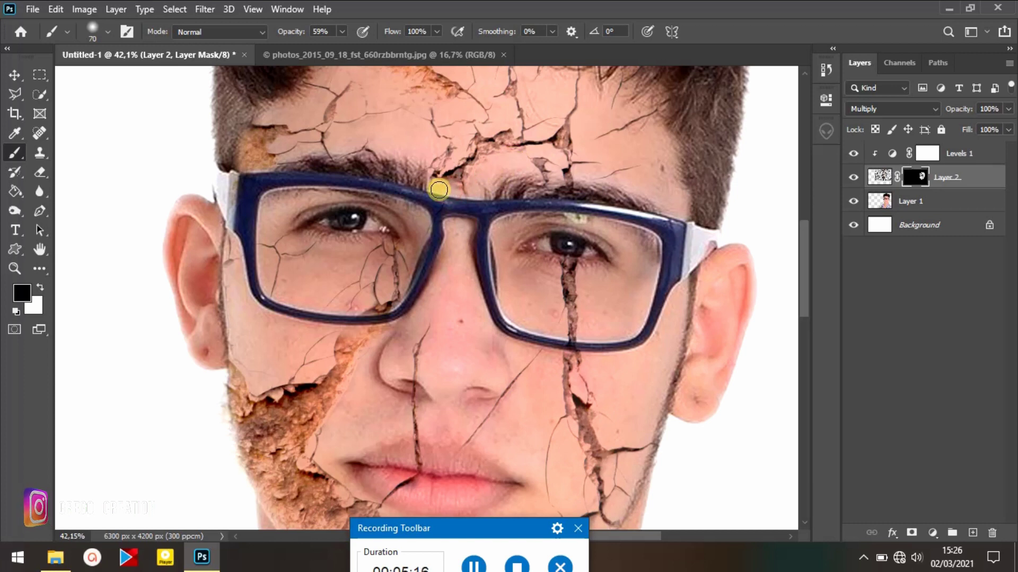
- Reduce the brush size to 35 and clean up the mask along the lower edges of the glasses frame
scroll(564, 228, down, 2)
scroll(566, 231, down, 1)
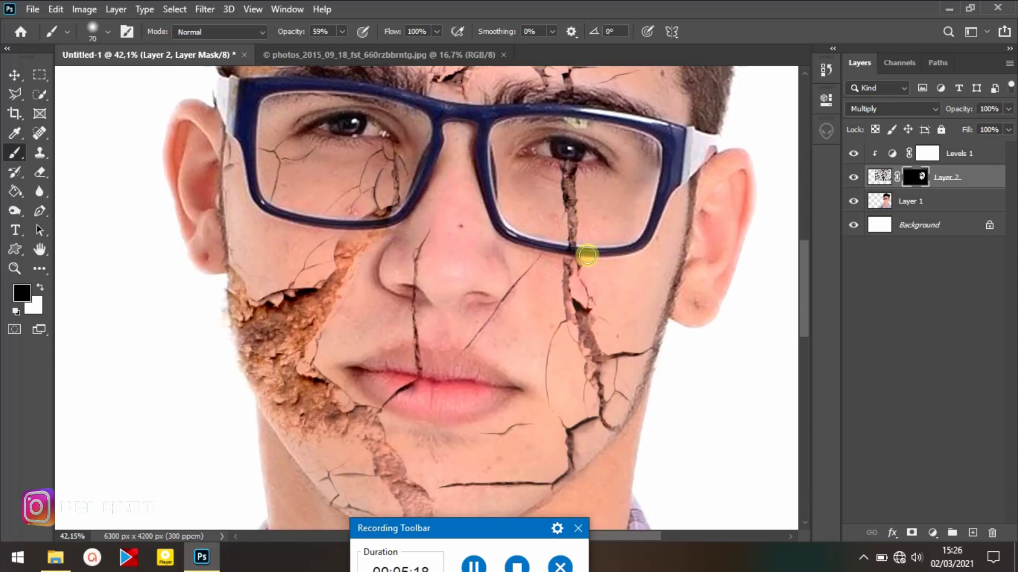
key(bracketleft)
key(bracketleft)
key(bracketleft)
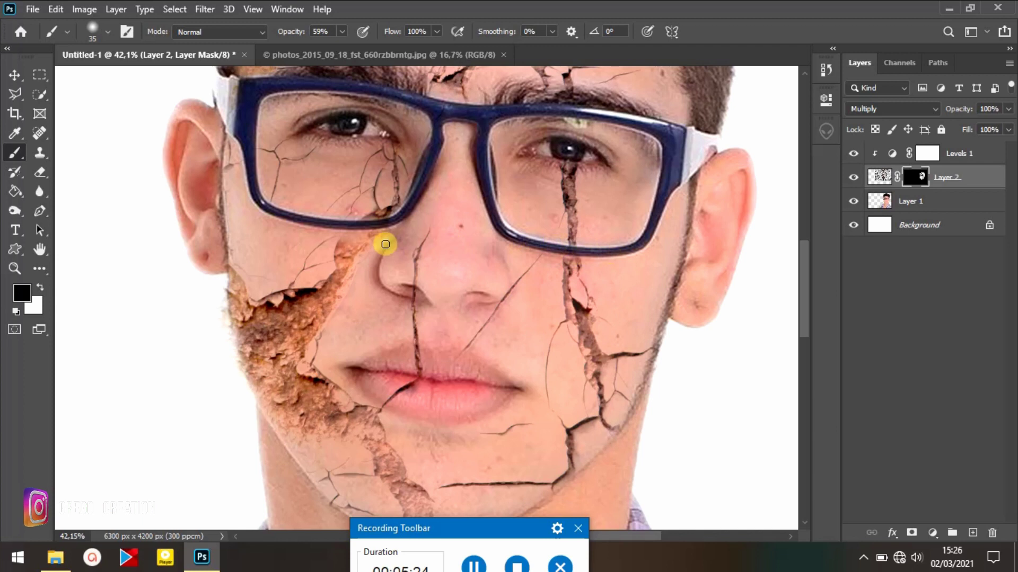
scroll(530, 217, down, 2)
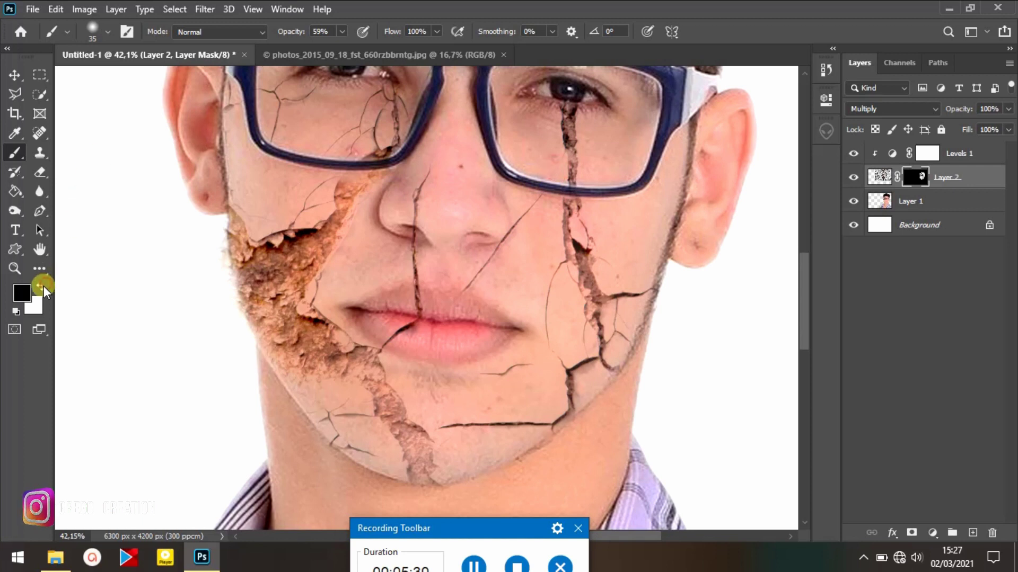
- Restore the crack below the eye with white, then return to black and clean up the mask along the cheek and jaw edge
click(41, 286)
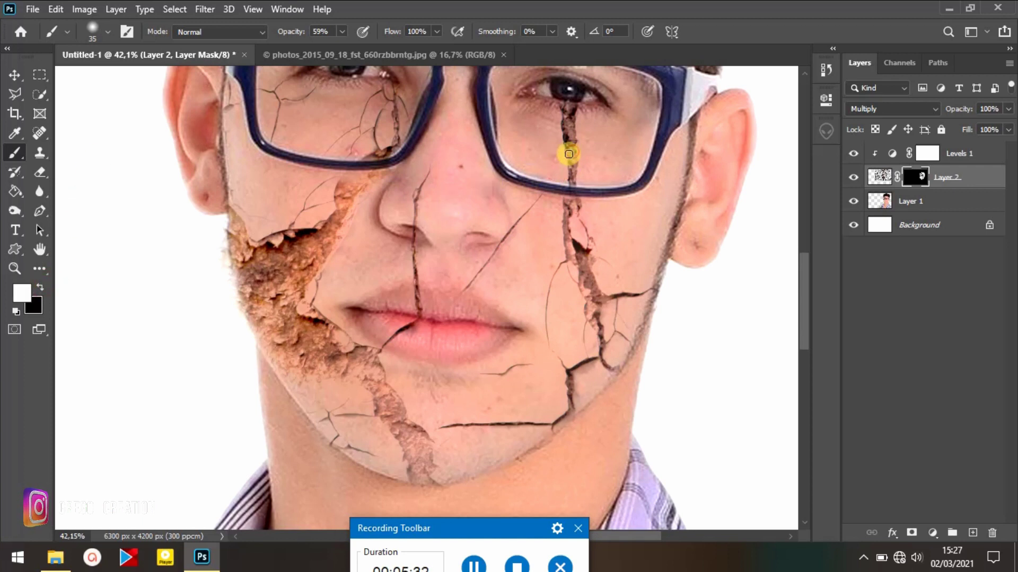
drag(571, 143, 572, 190)
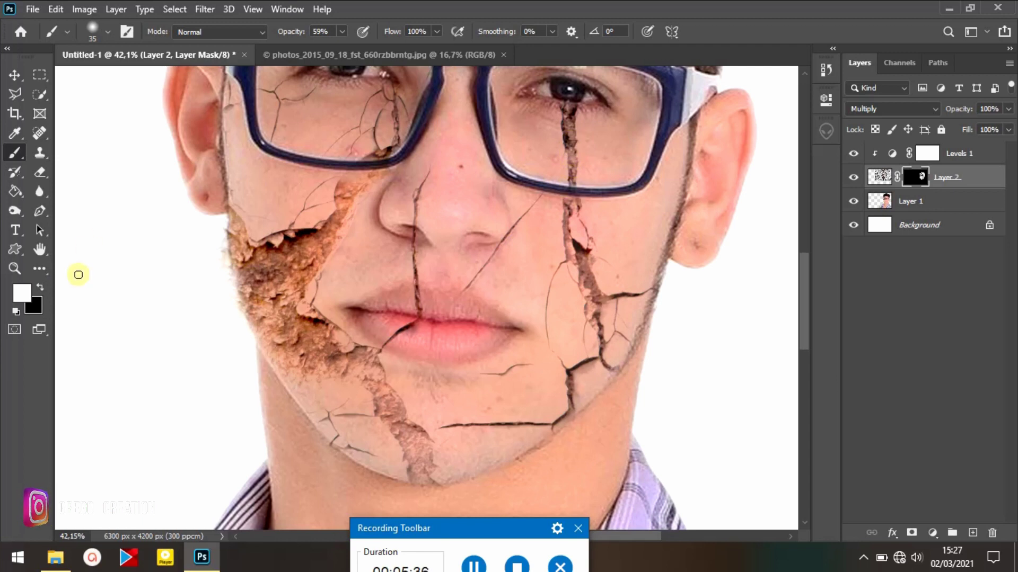
click(41, 287)
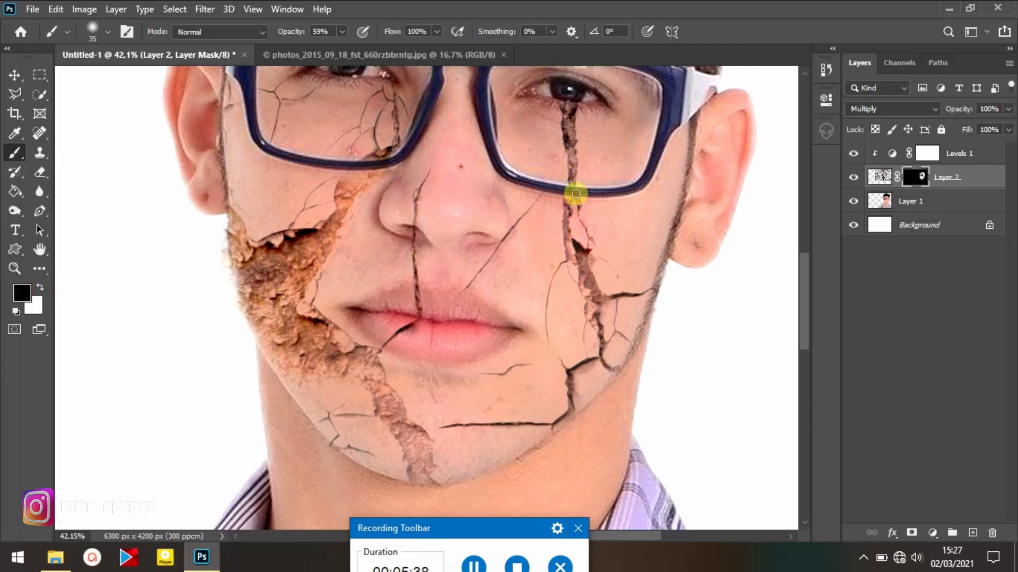
scroll(590, 206, down, 2)
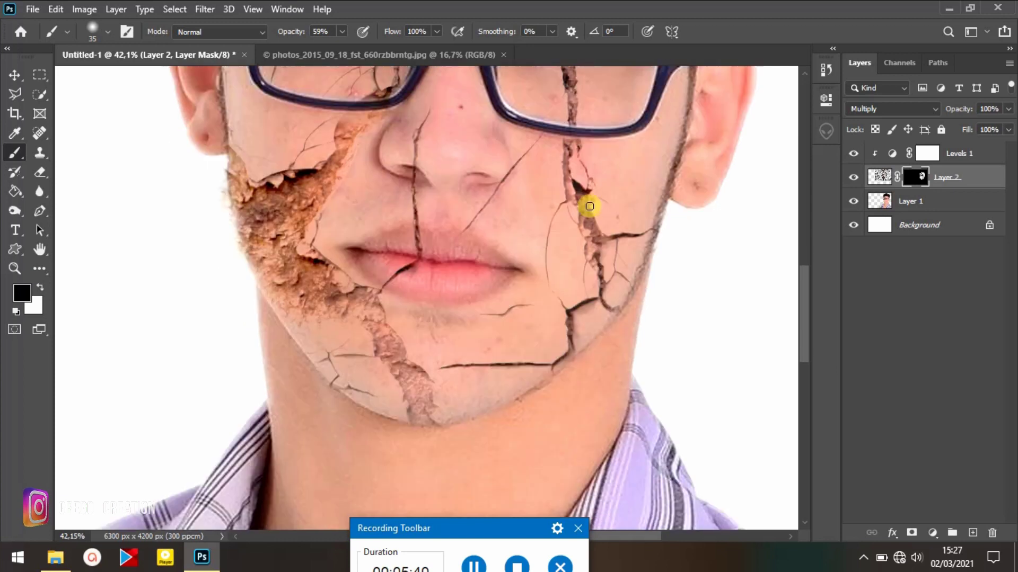
scroll(590, 206, down, 2)
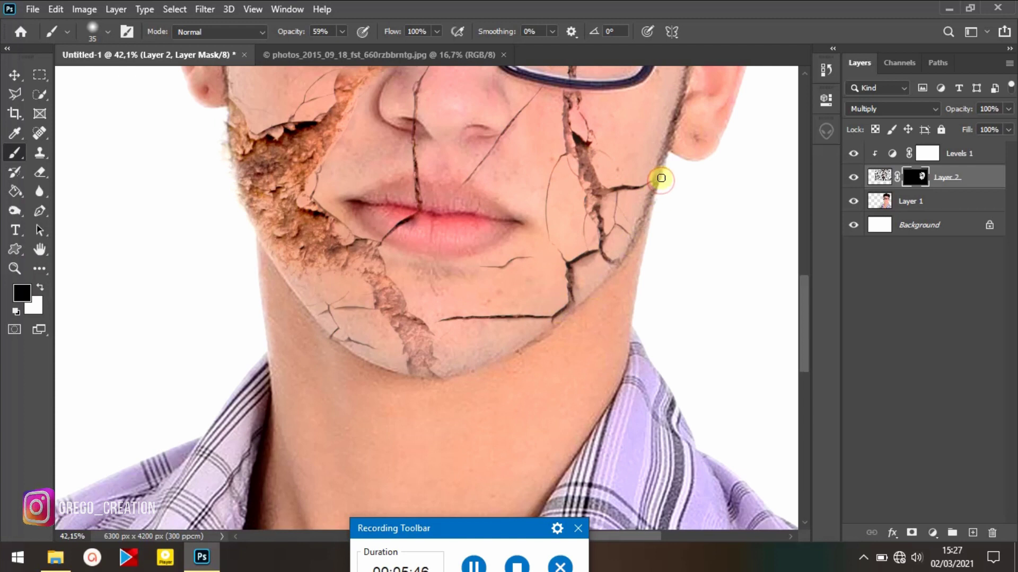
- Examine how the cracks blend into the skin over the face and the whole portrait
scroll(667, 169, up, 7)
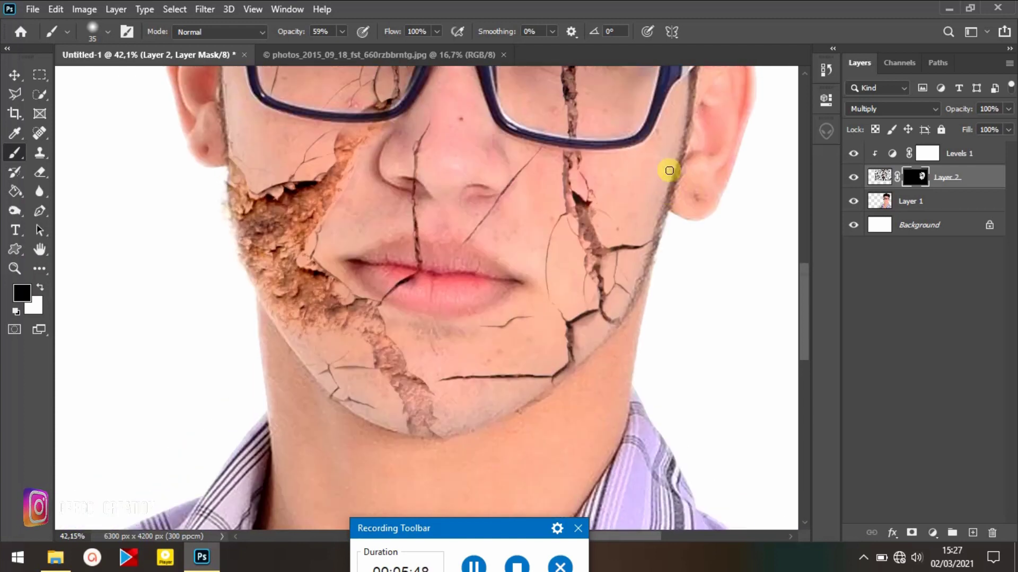
scroll(667, 170, down, 4)
scroll(667, 168, down, 4)
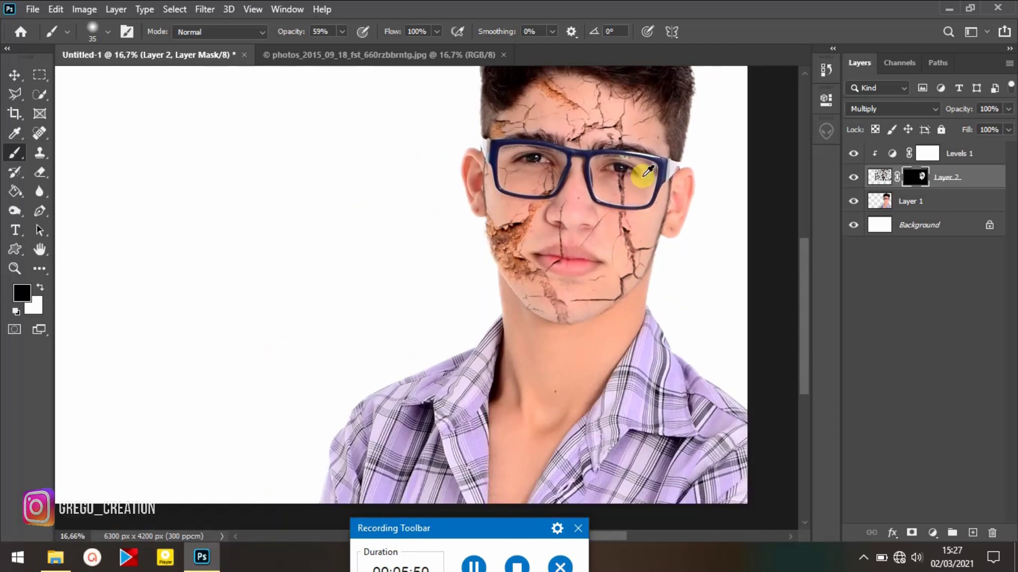
scroll(629, 264, up, 4)
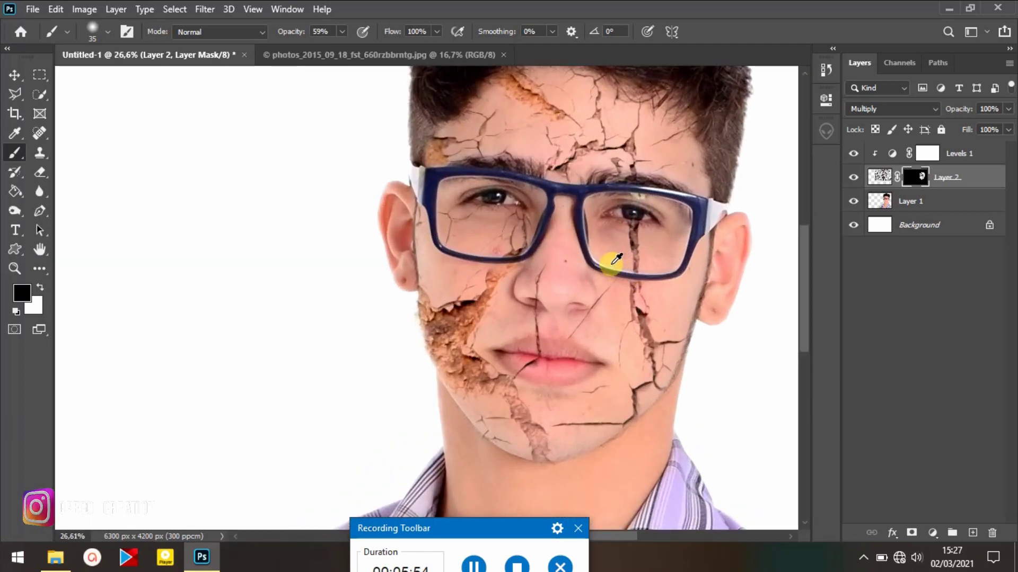
scroll(616, 261, up, 1)
scroll(615, 260, down, 3)
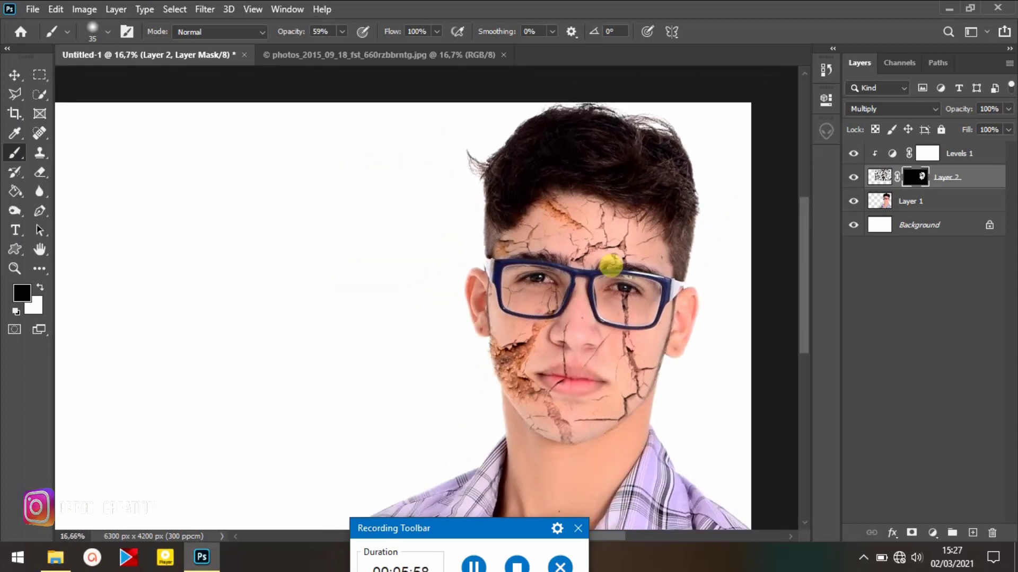
scroll(613, 263, down, 1)
scroll(616, 261, up, 1)
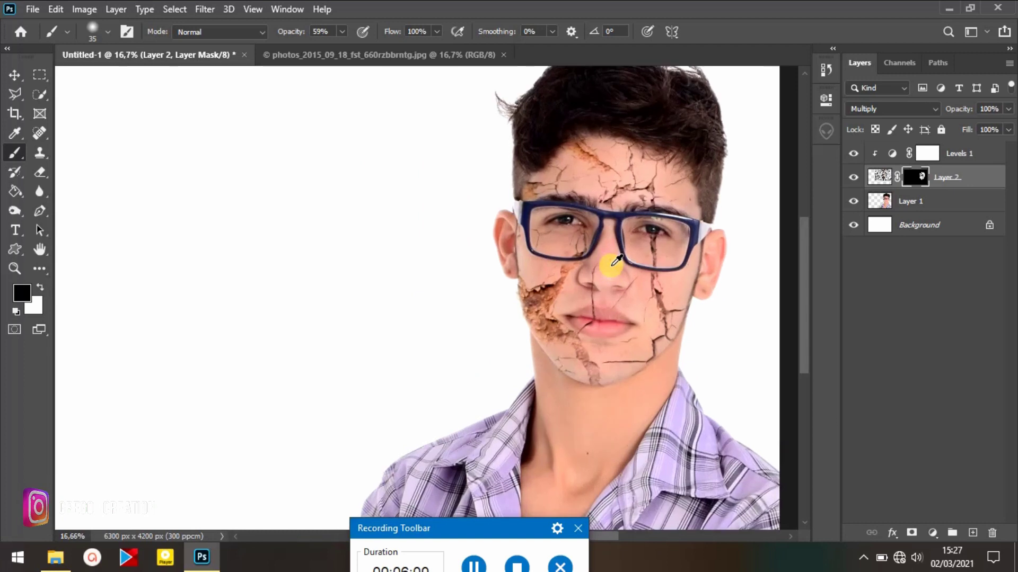
scroll(616, 260, up, 1)
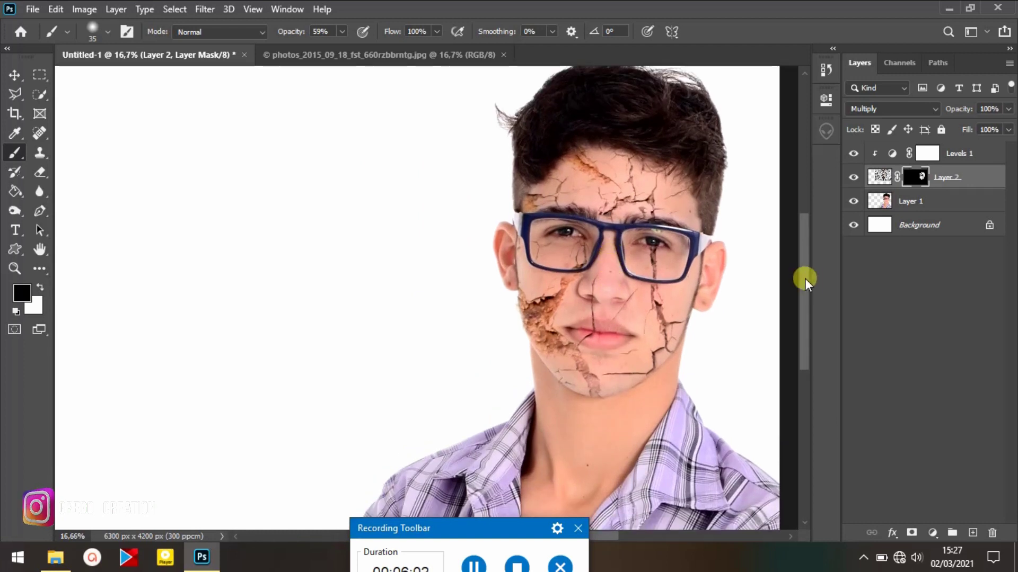
mouse_move(804, 291)
mouse_down()
mouse_move(804, 281)
mouse_move(804, 291)
mouse_up()
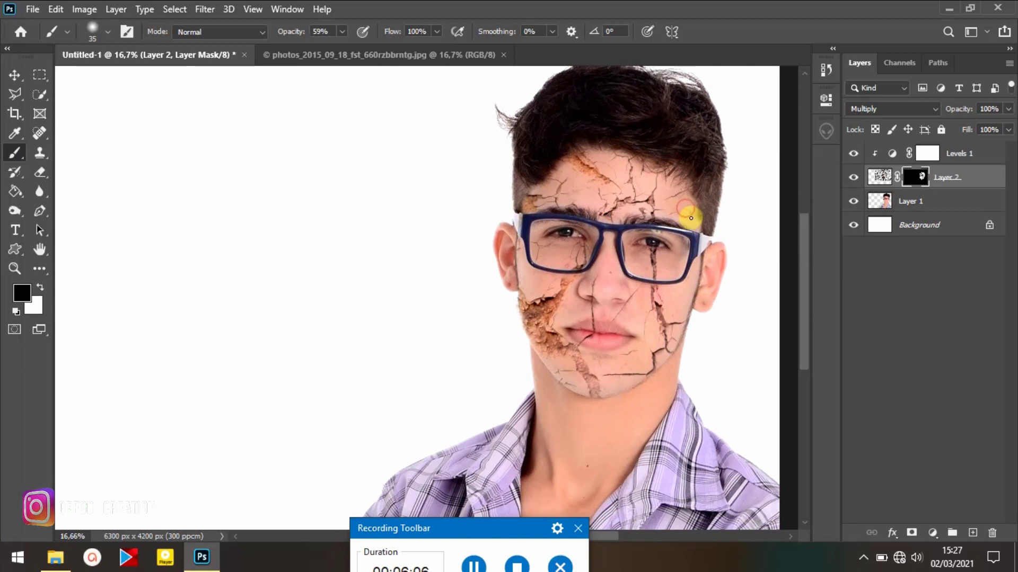
scroll(665, 229, up, 1)
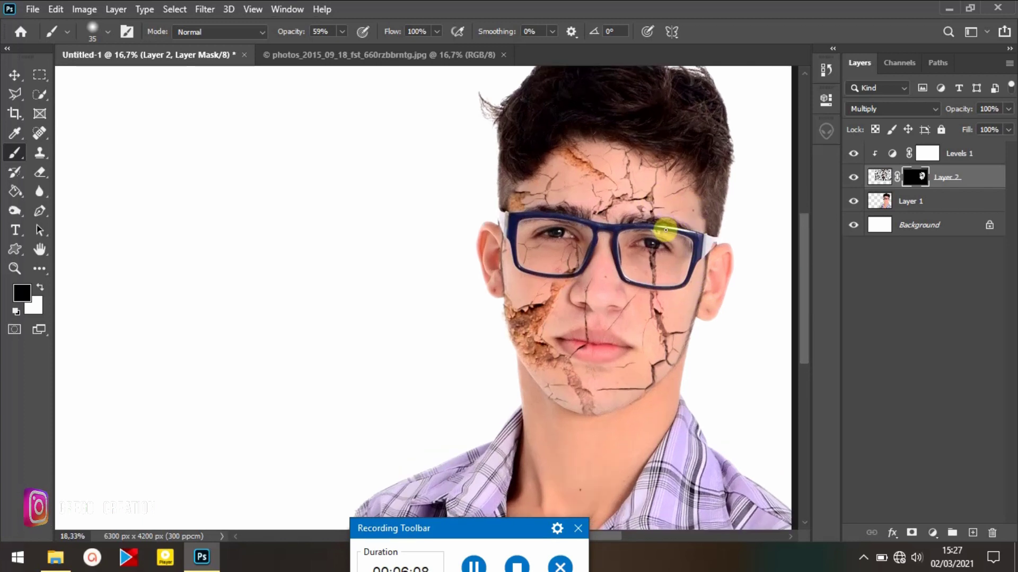
- Add a Color Balance adjustment layer above Levels 1 and clip it to the cracked texture
click(949, 153)
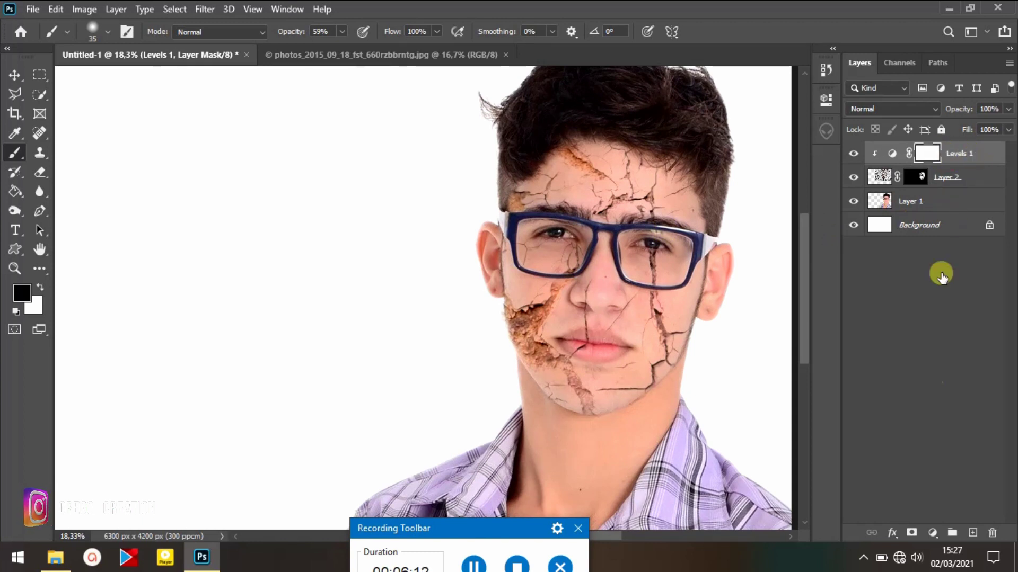
click(931, 529)
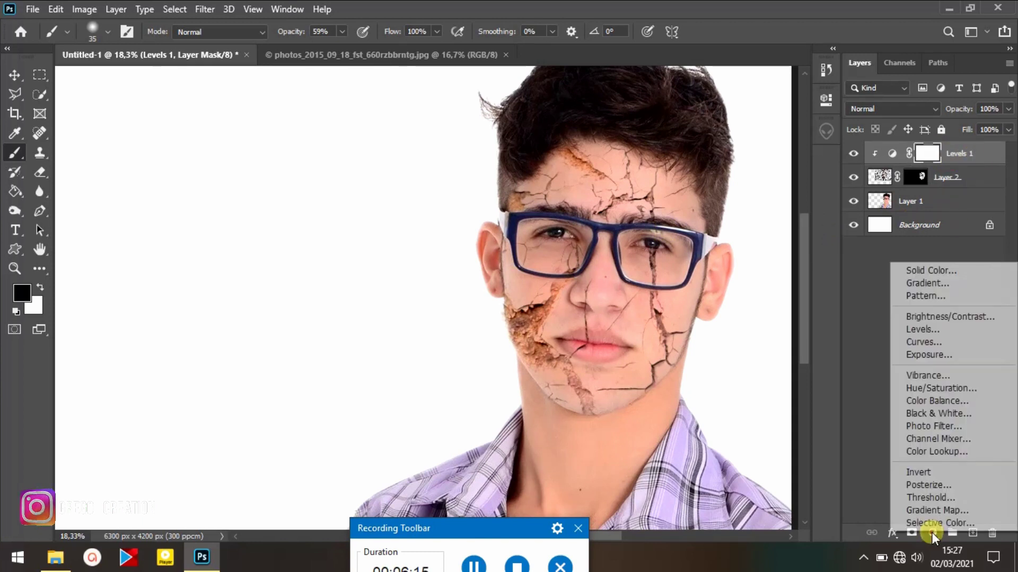
click(943, 404)
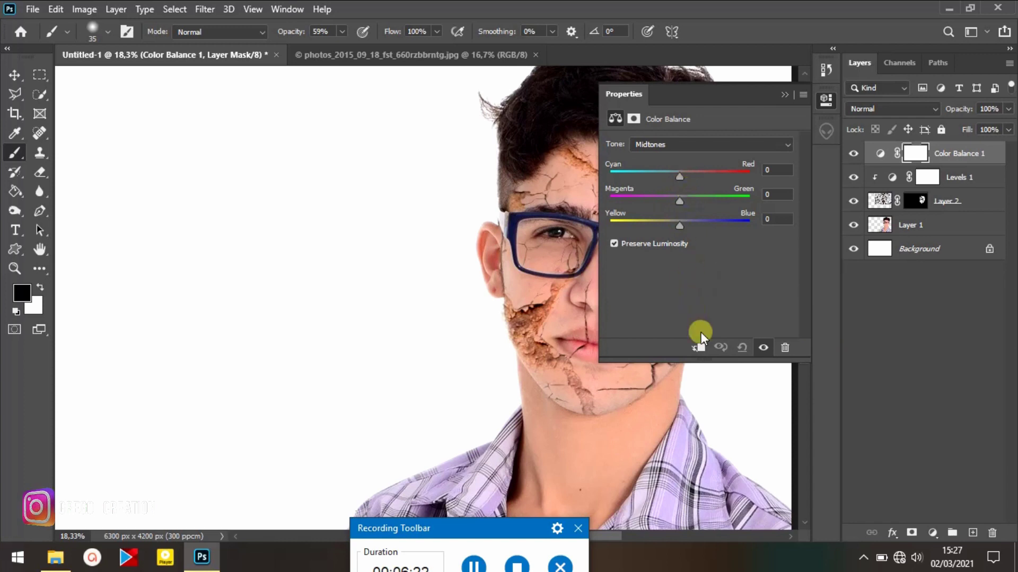
click(698, 348)
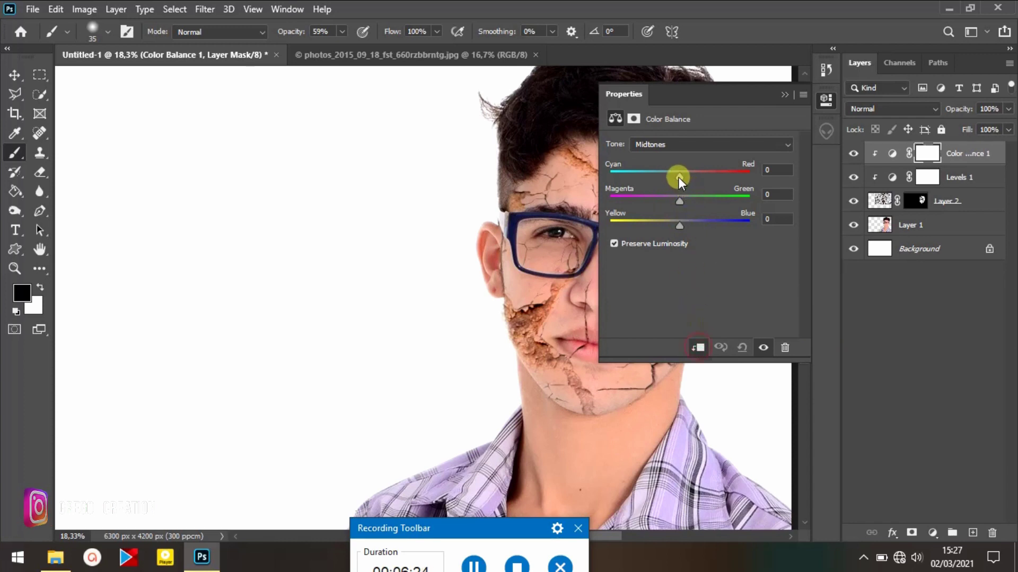
- Set the Color Balance midtones to +32 Cyan-Red, +2 Magenta-Green and +22 Yellow-Blue
drag(604, 537, 637, 536)
drag(679, 179, 701, 179)
drag(679, 224, 681, 200)
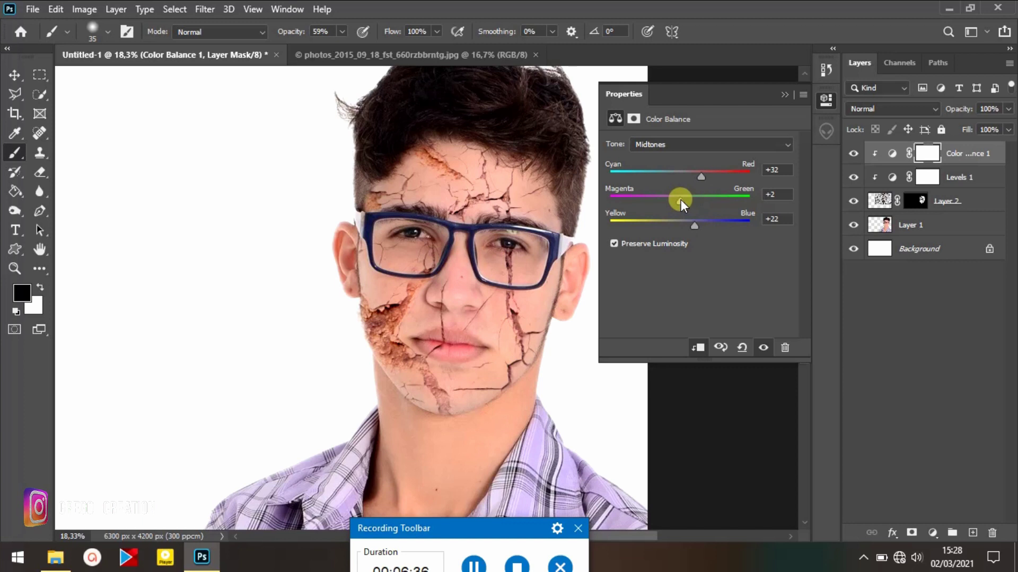
- Set the Color Balance shadows to +21 Cyan-Red, +12 Magenta-Green and -20 Yellow-Blue
click(766, 141)
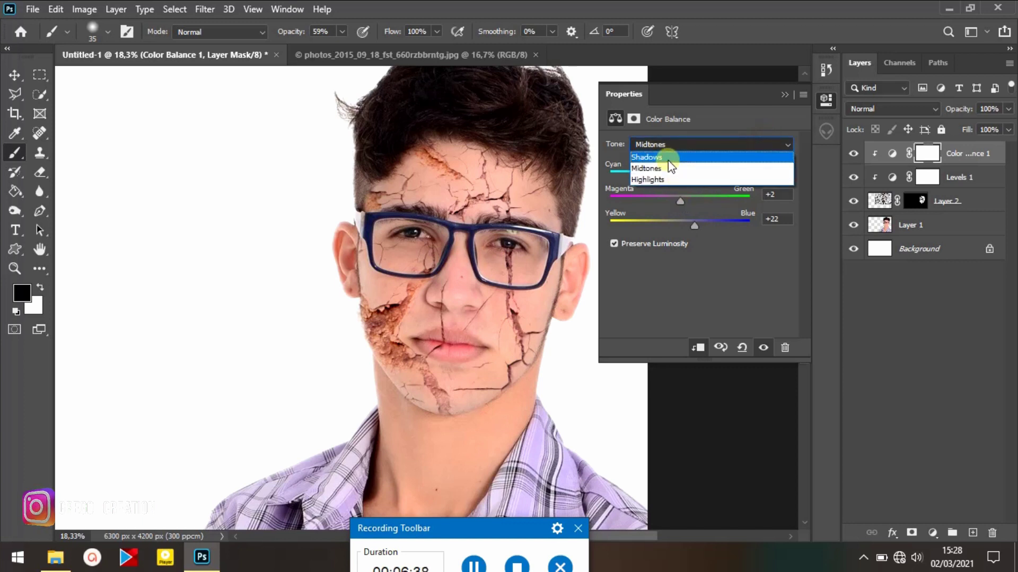
click(666, 157)
drag(681, 178, 665, 228)
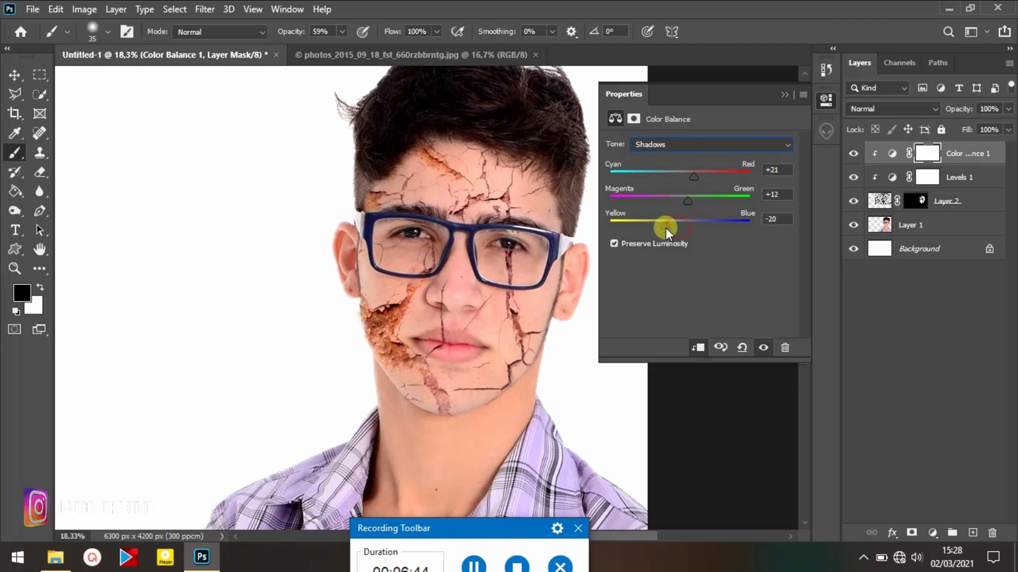
- Set the Color Balance highlights to -18 Cyan-Red, -4 Magenta-Green and +6 Yellow-Blue
click(749, 154)
click(688, 180)
drag(679, 176, 662, 204)
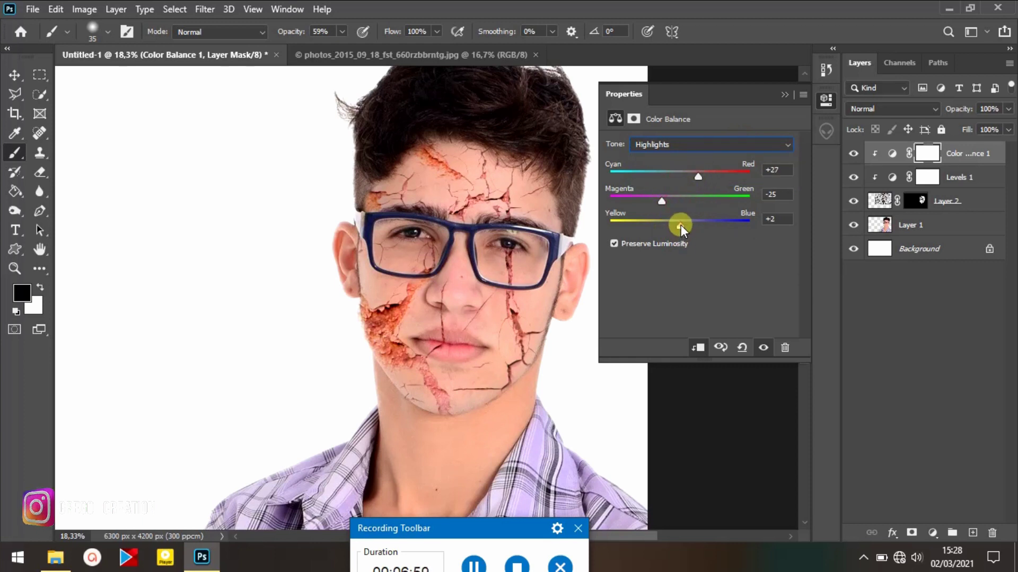
drag(663, 199, 685, 177)
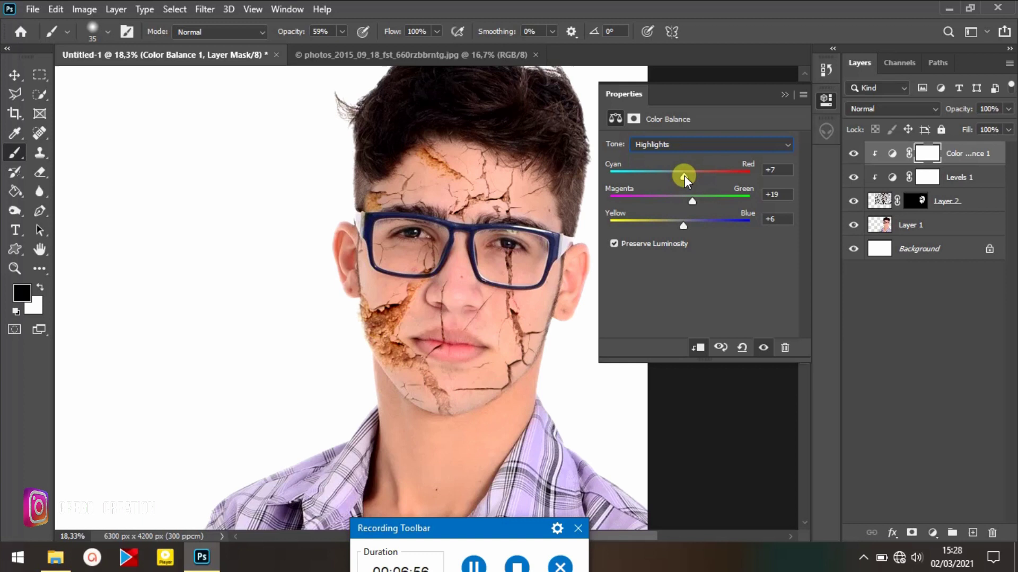
drag(691, 201, 667, 176)
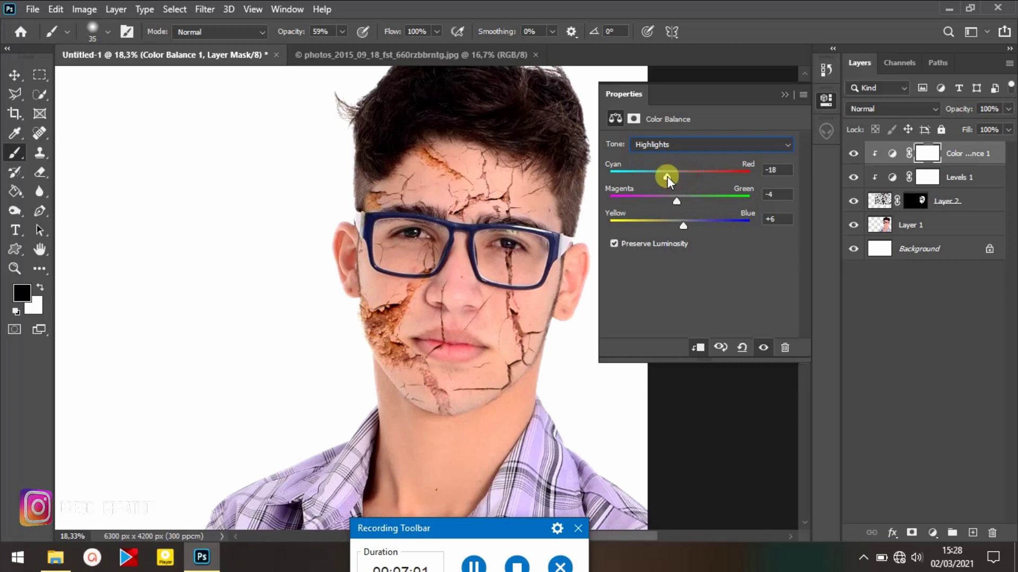
click(784, 96)
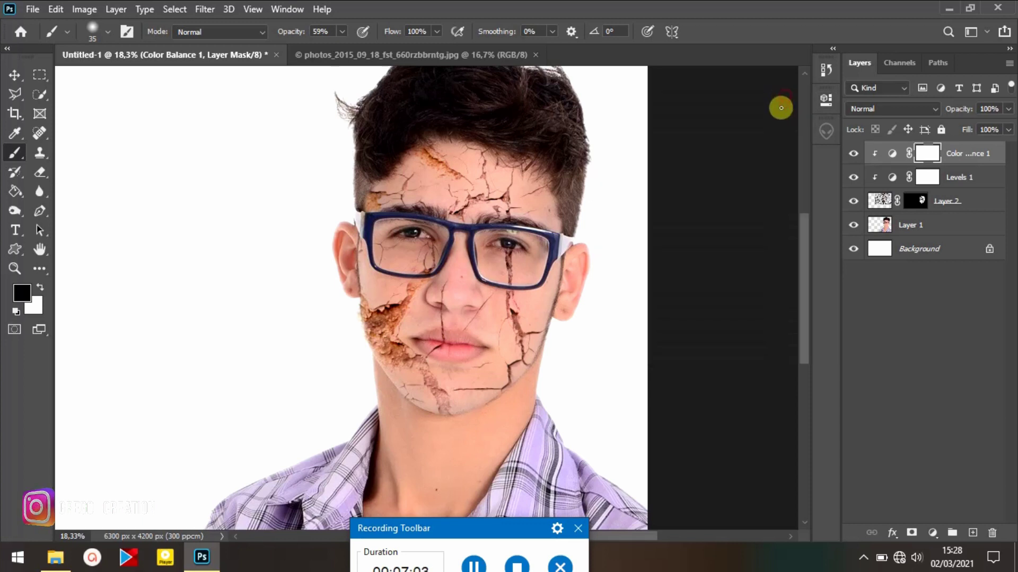
- Stamp all visible layers into a new merged layer above the Color Balance adjustment
click(974, 154)
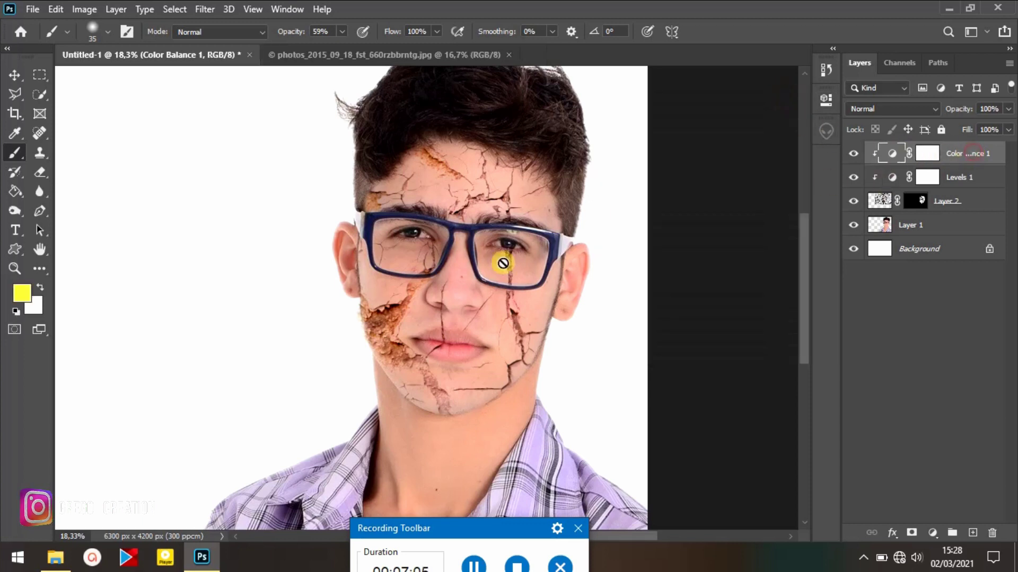
click(15, 75)
drag(441, 251, 447, 257)
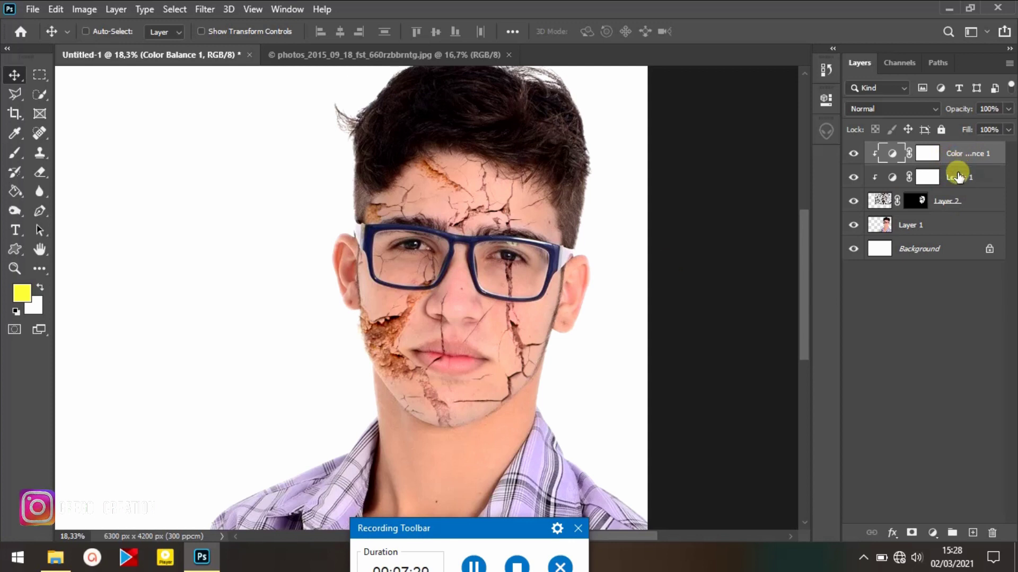
key(ctrl+shift+alt+e)
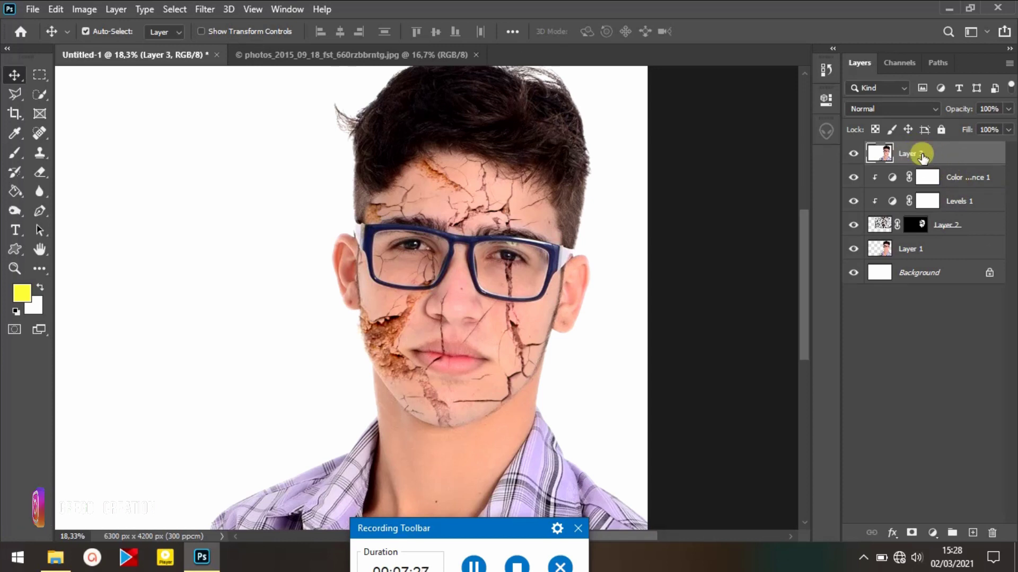
- Open the Camera Raw Filter on the merged portrait layer
click(203, 10)
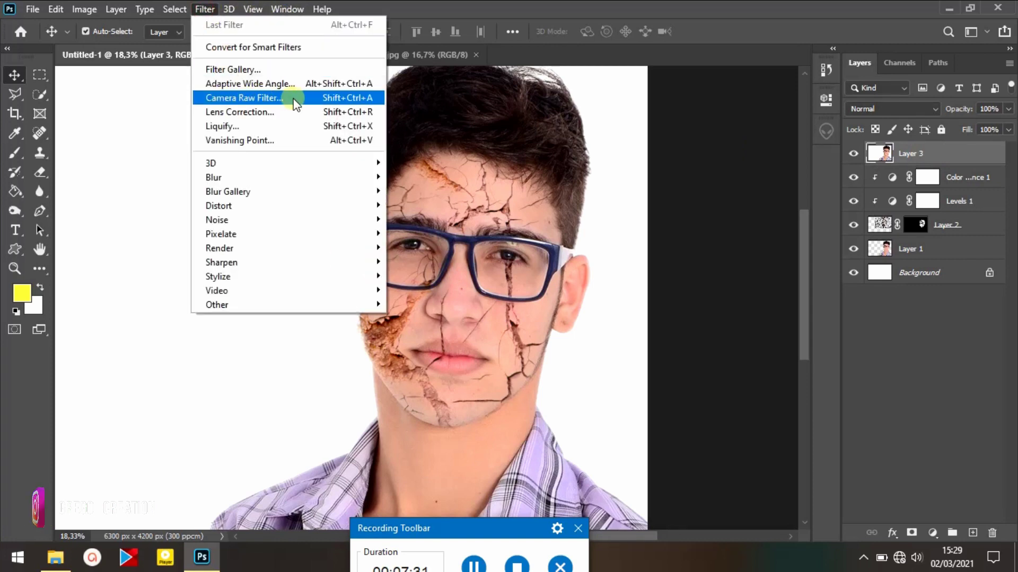
click(267, 100)
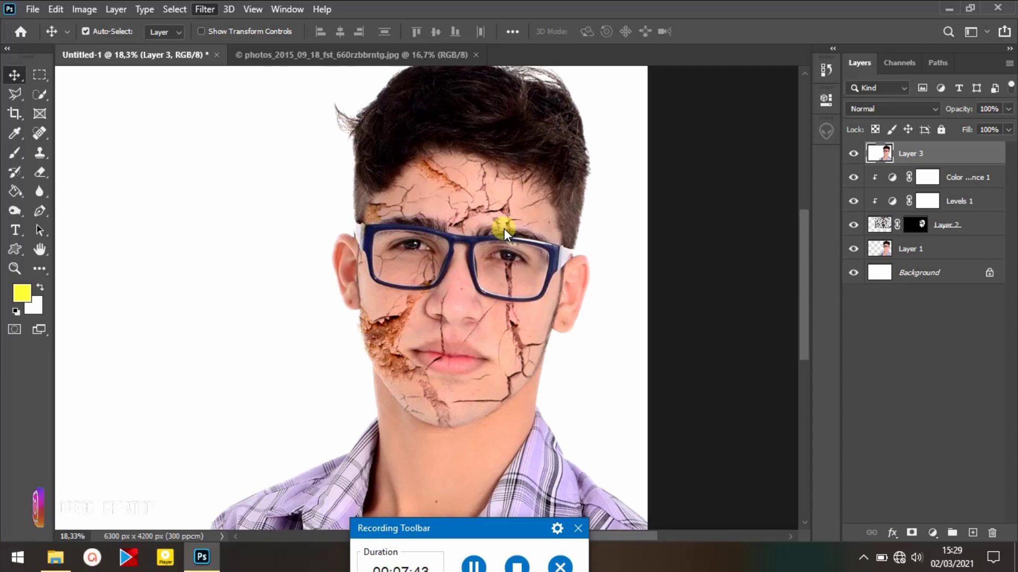
key(ctrl+shift+a)
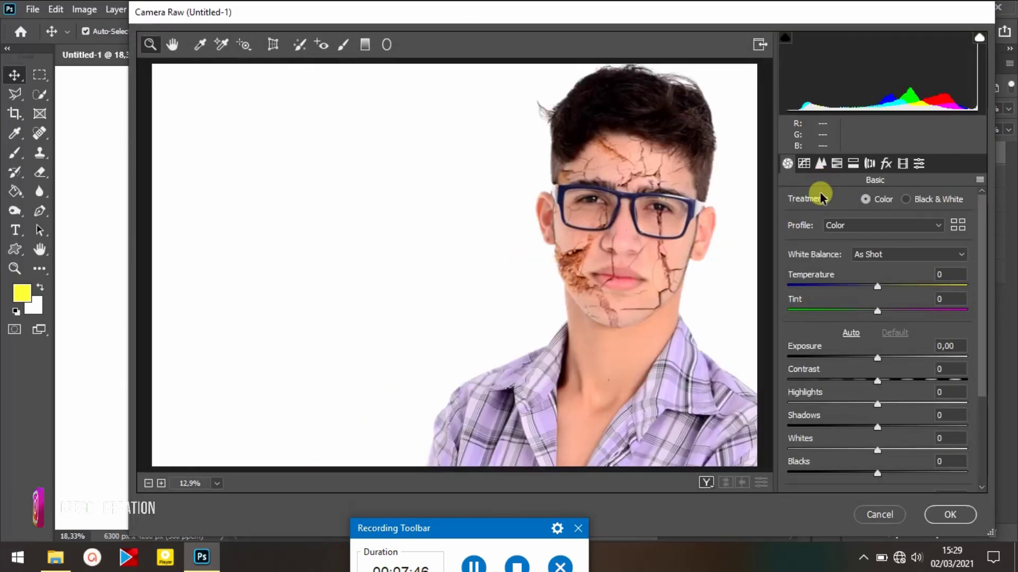
- Set the Camera Raw Texture to +35 for the merged portrait and apply the filter
scroll(676, 232, up, 2)
scroll(684, 195, down, 5)
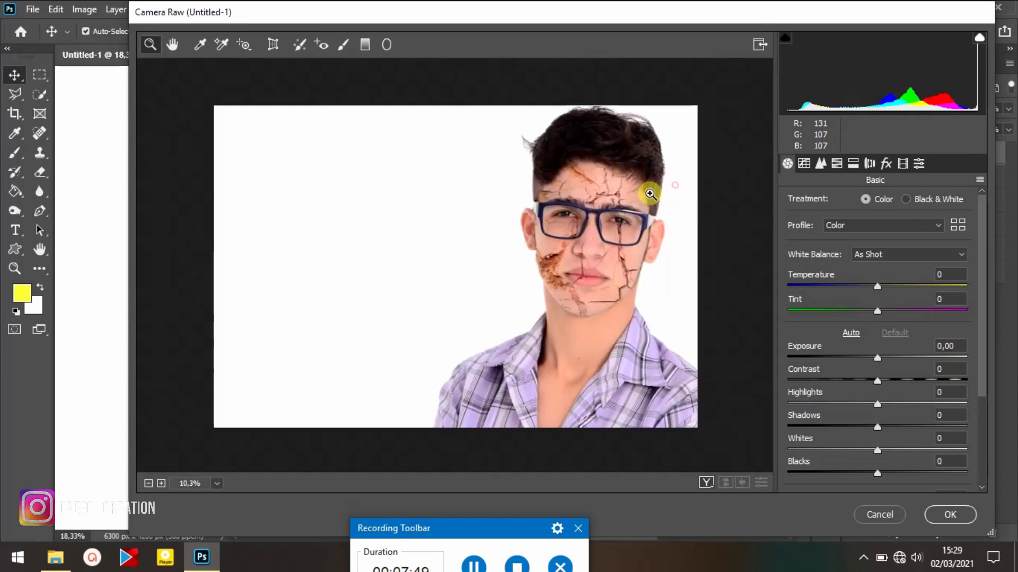
click(552, 267)
click(551, 267)
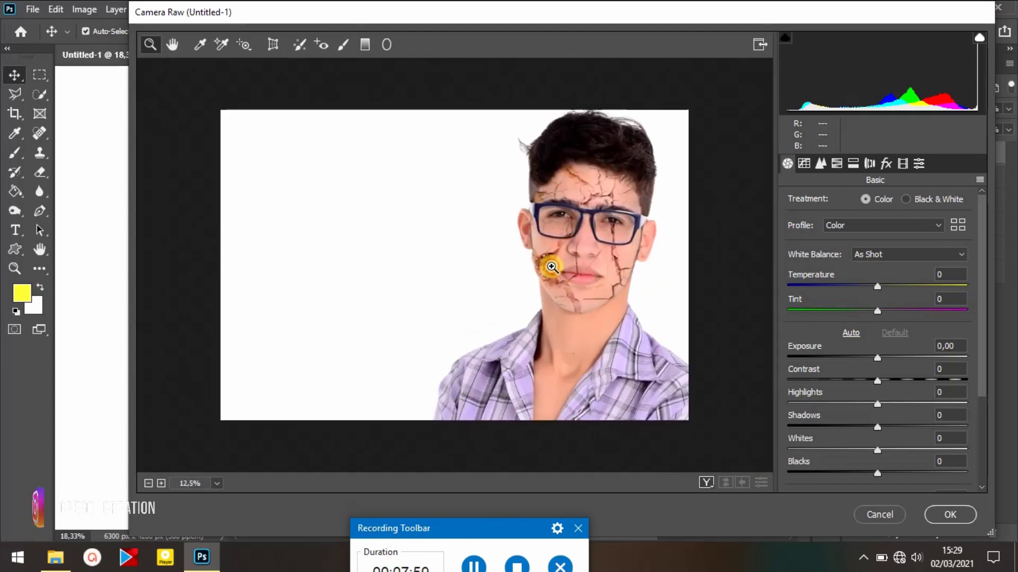
click(551, 267)
click(551, 267)
scroll(689, 313, up, 3)
scroll(689, 313, down, 1)
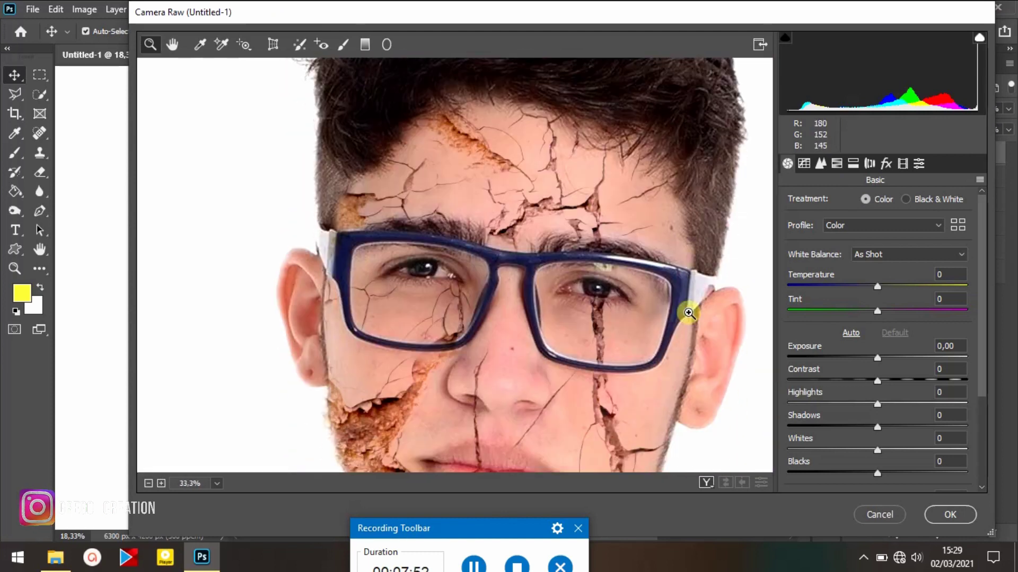
scroll(886, 368, down, 3)
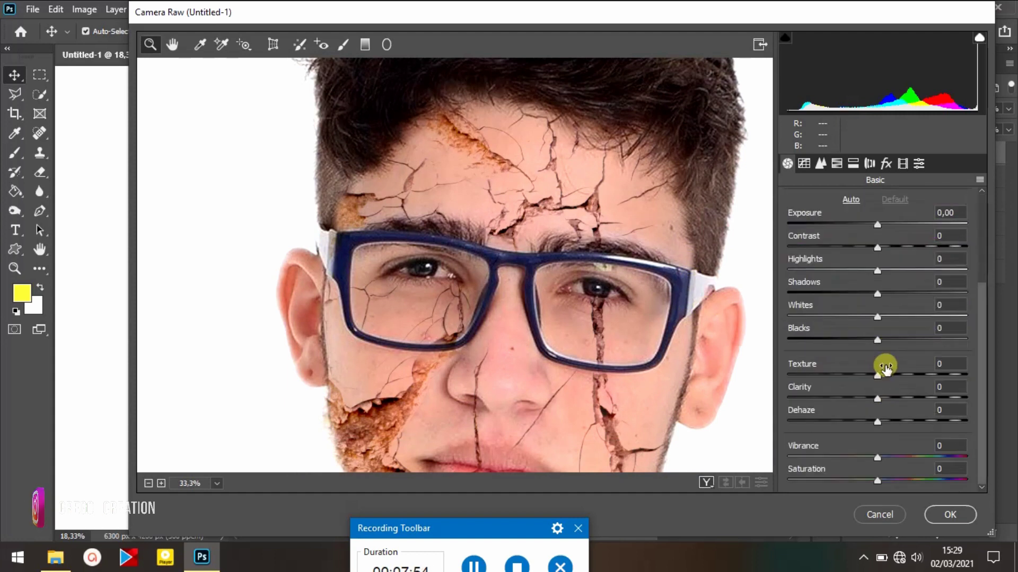
click(948, 364)
drag(878, 377, 909, 378)
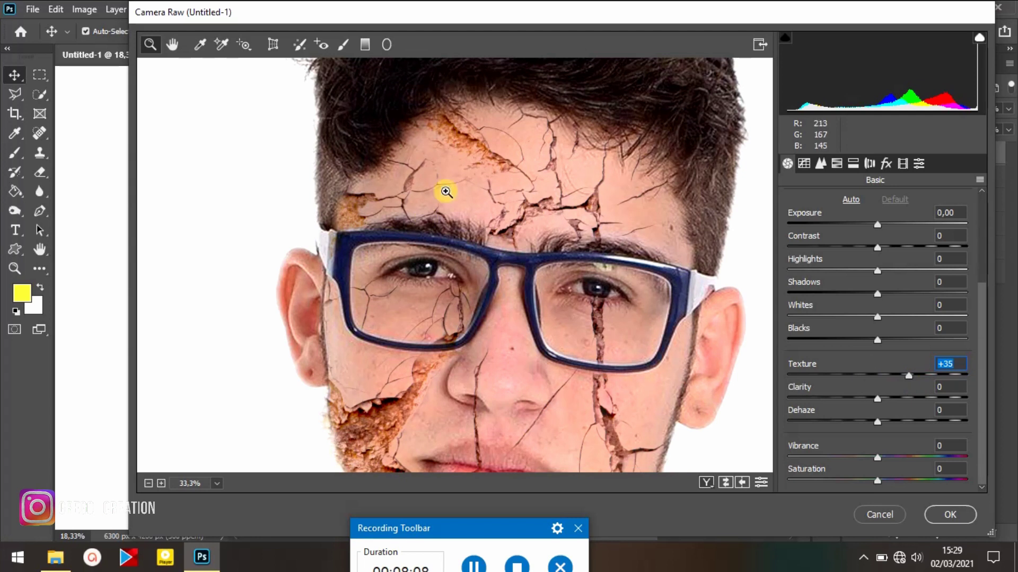
click(950, 513)
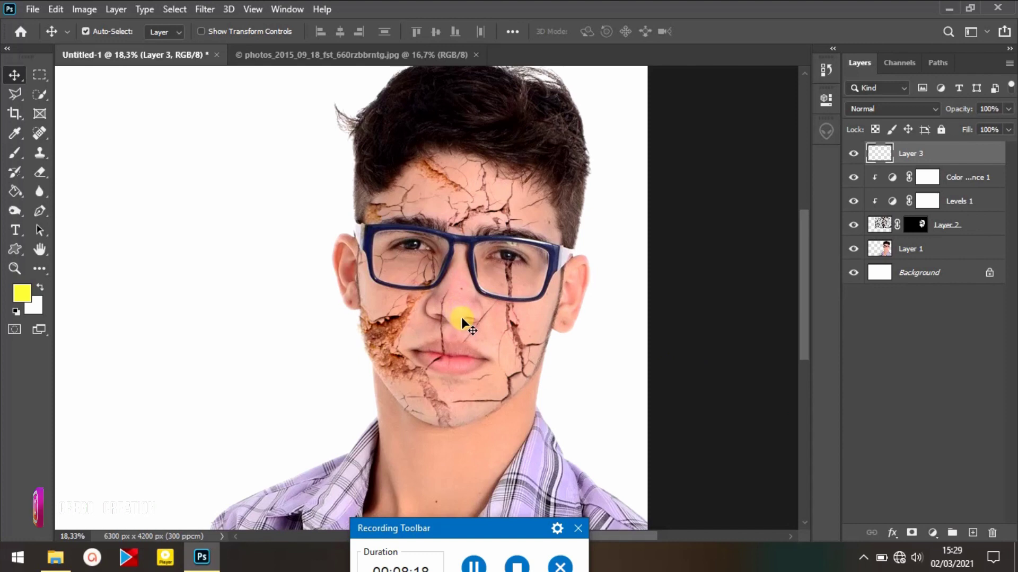
- Examine the texture-enhanced cracks across the whole portrait and up close on the face
scroll(617, 300, down, 1)
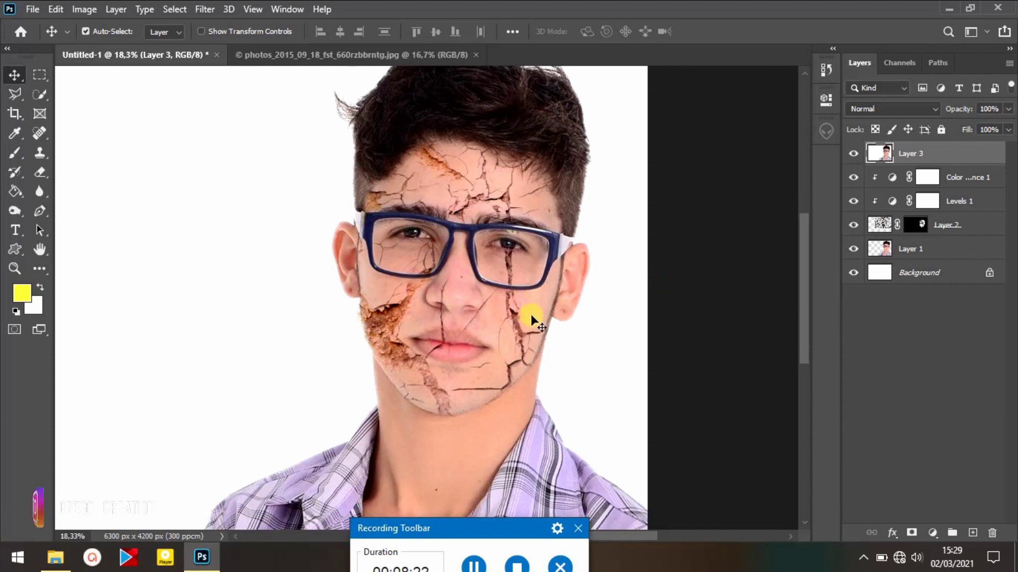
scroll(543, 291, down, 2)
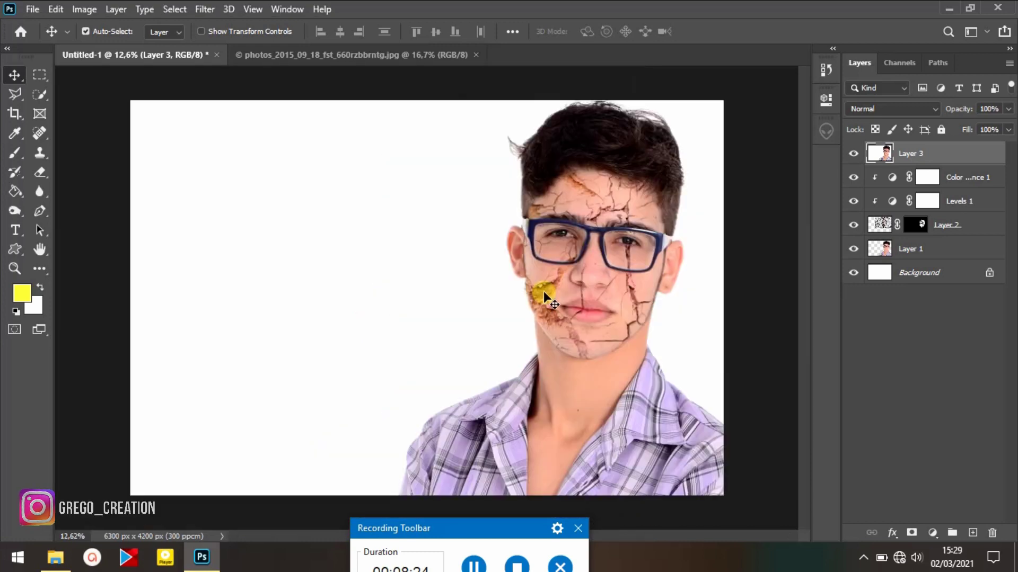
scroll(540, 304, up, 1)
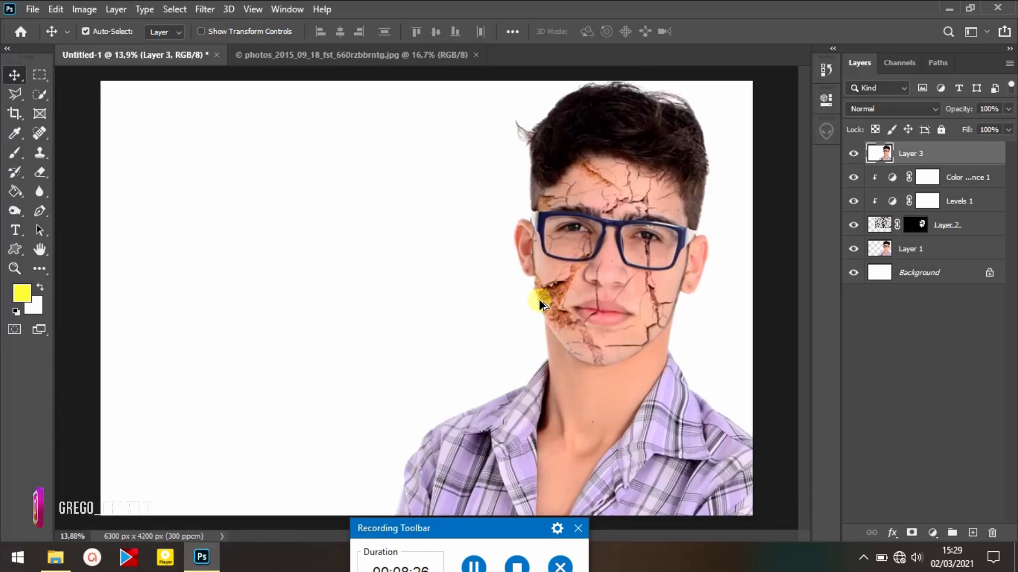
scroll(540, 304, down, 1)
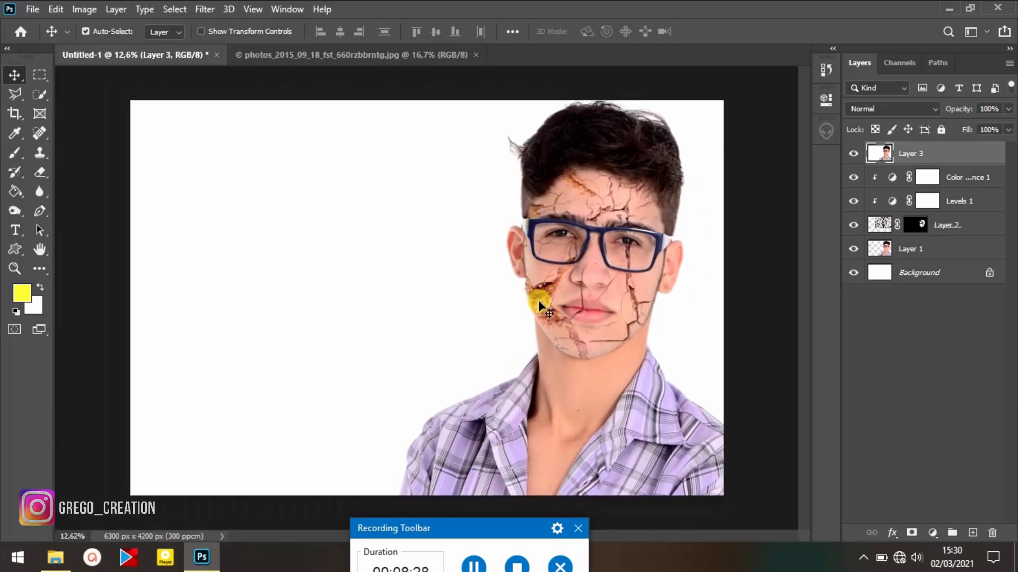
scroll(613, 325, up, 4)
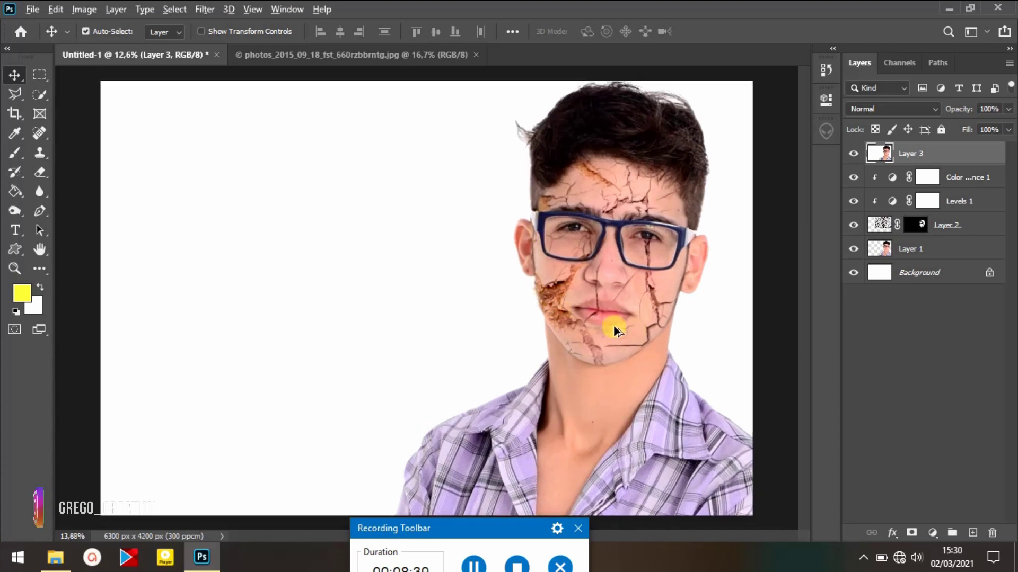
scroll(625, 333, up, 1)
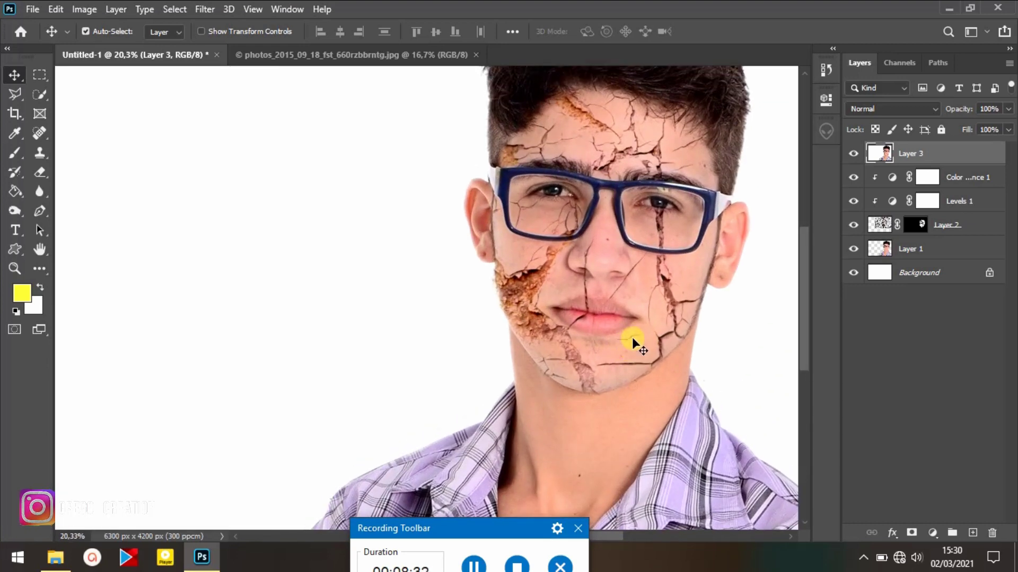
scroll(643, 347, up, 2)
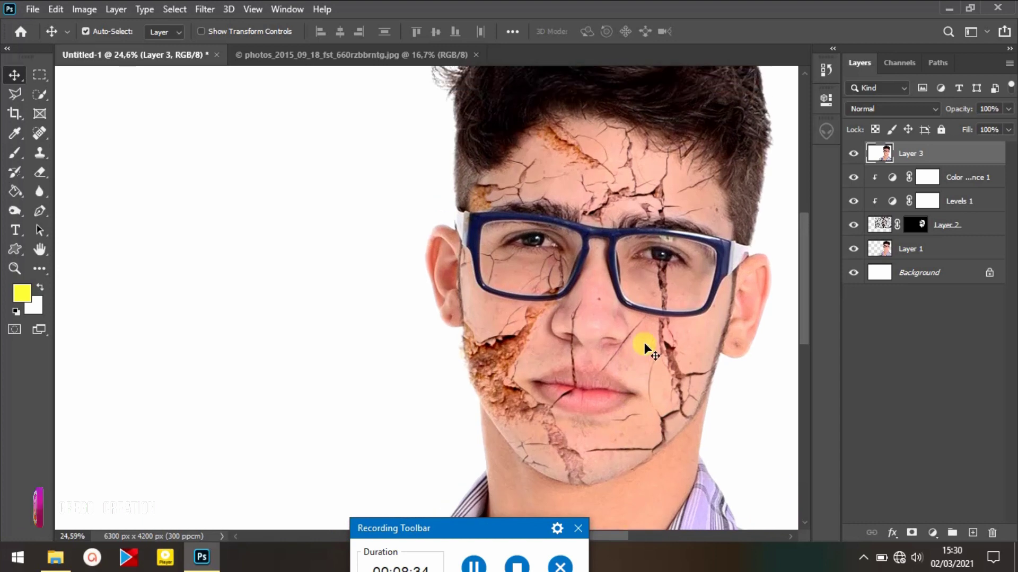
scroll(645, 342, up, 2)
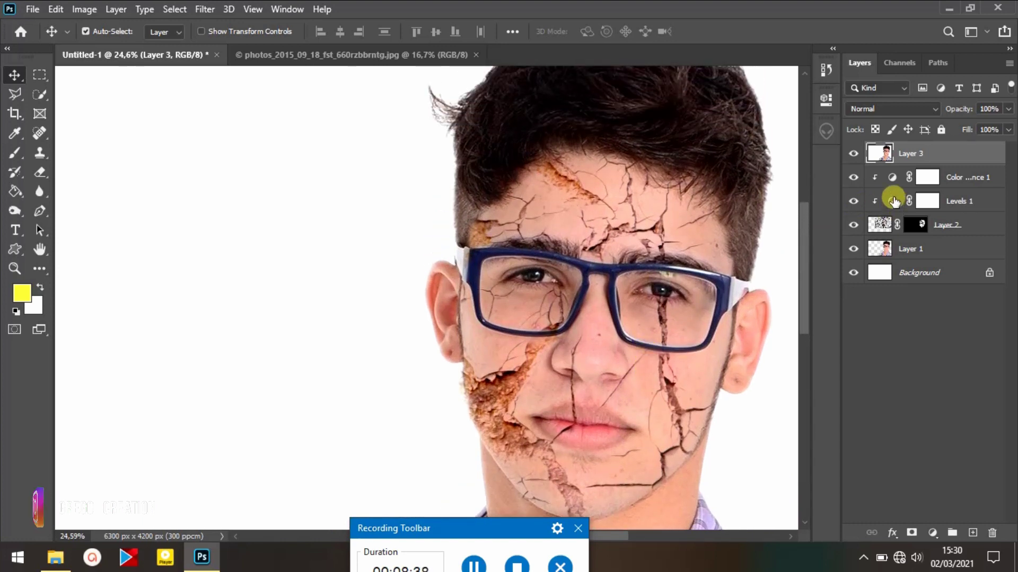
- Set the shadows of the existing Color Balance adjustment to +32 Cyan-Red, +27 Magenta-Green and +2 Yellow-Blue
click(890, 177)
double_click(890, 178)
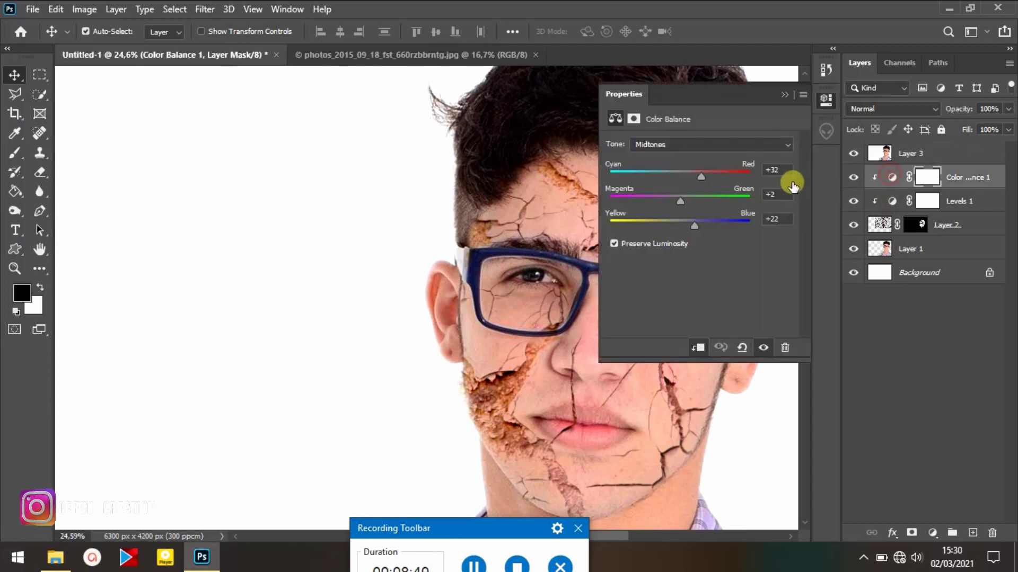
click(734, 144)
click(698, 157)
drag(670, 225, 698, 205)
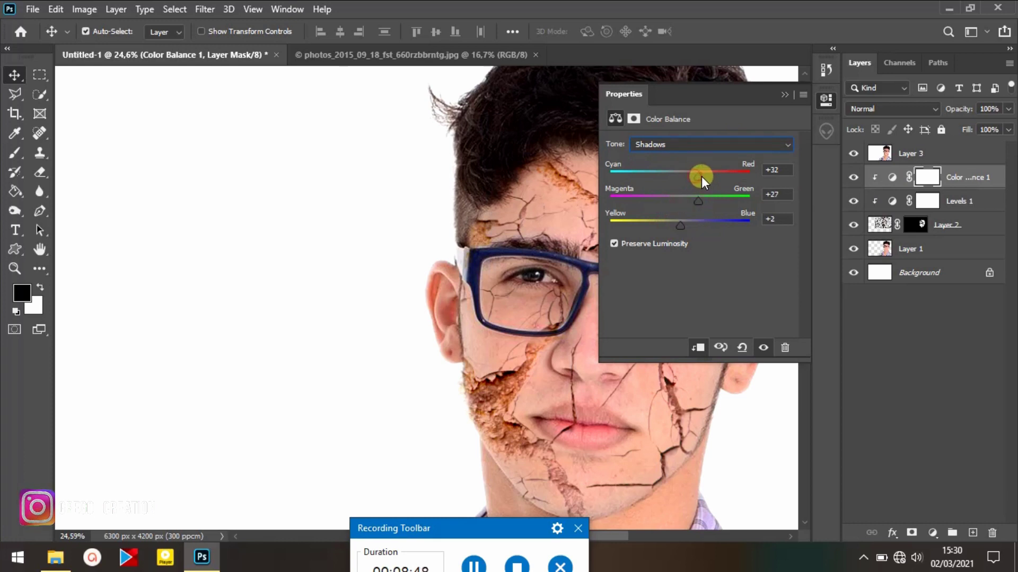
click(782, 95)
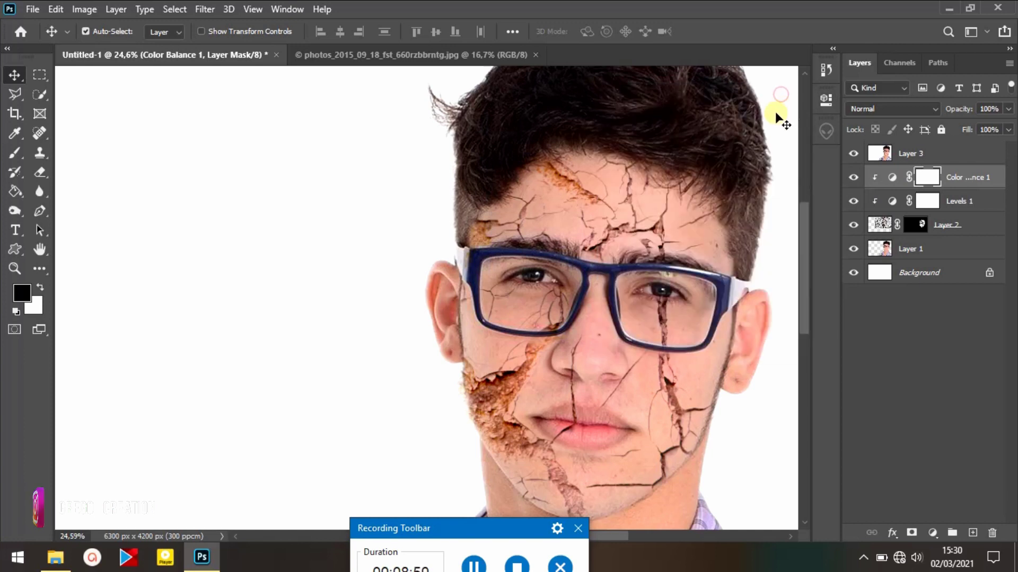
- Inspect the finished cracked skin from close up and at portrait scale, and select the merged portrait layer
scroll(654, 260, down, 2)
scroll(634, 318, down, 3)
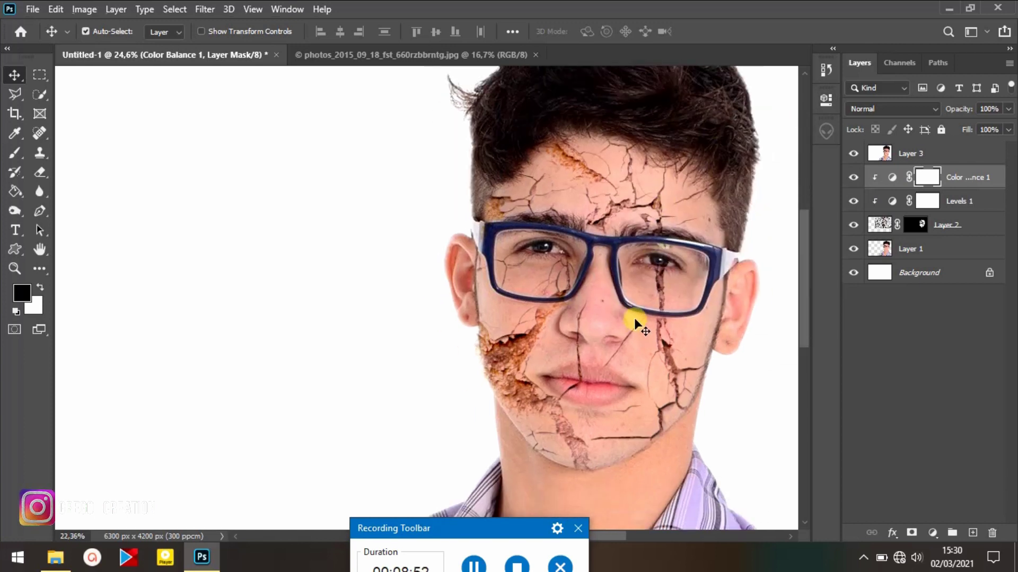
scroll(634, 317, up, 3)
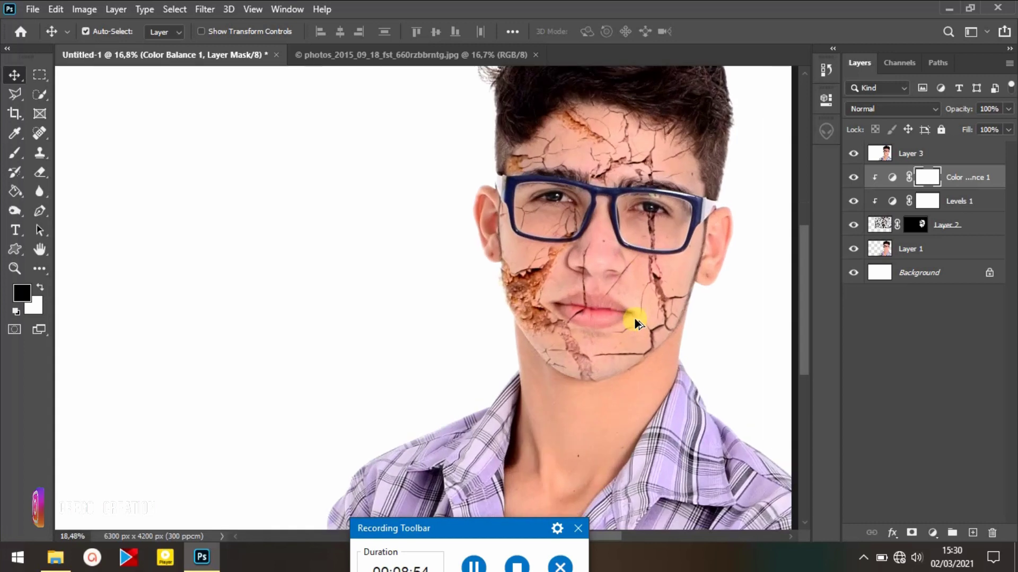
scroll(583, 302, up, 2)
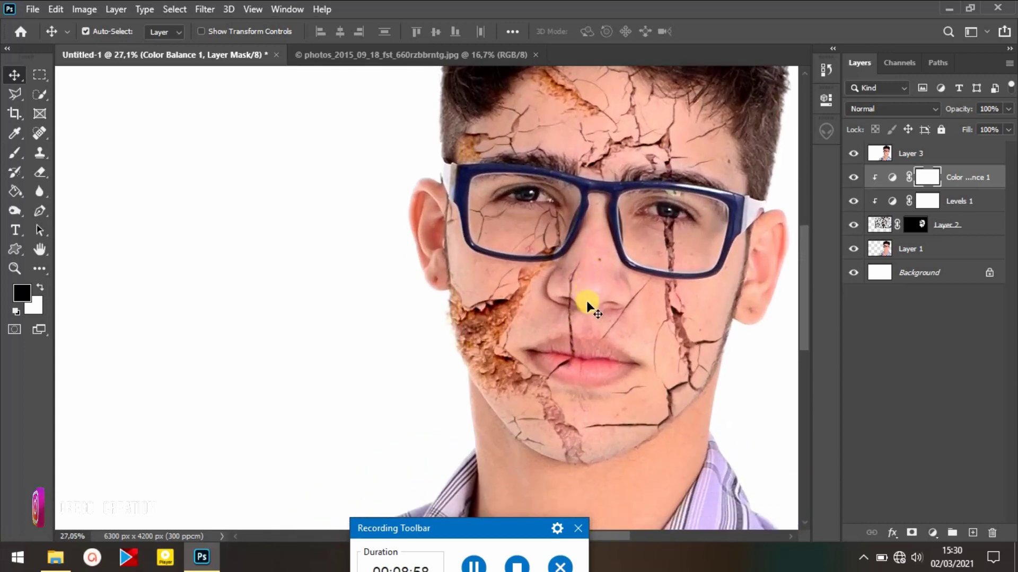
scroll(599, 301, up, 3)
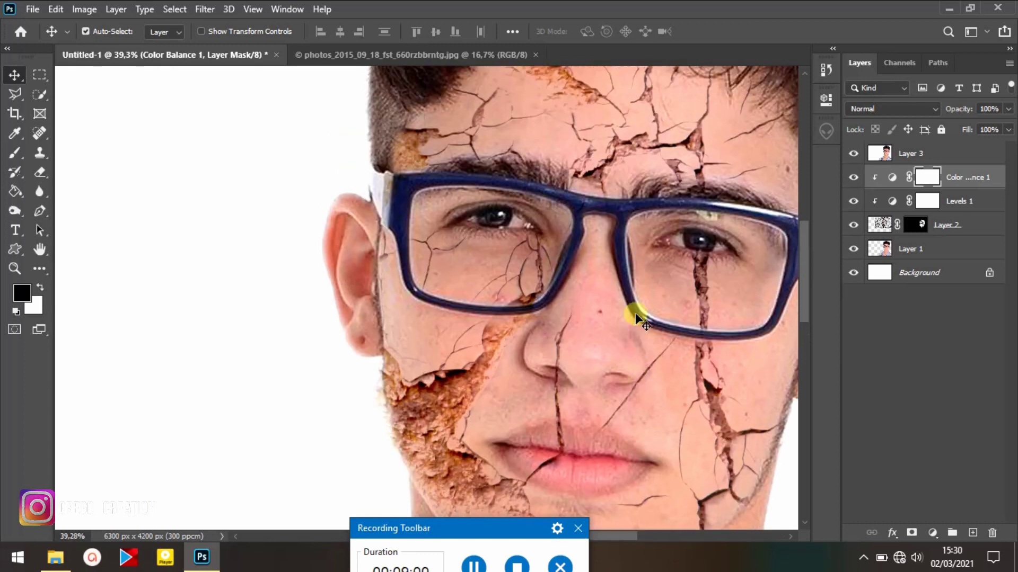
scroll(635, 312, up, 3)
scroll(635, 313, down, 6)
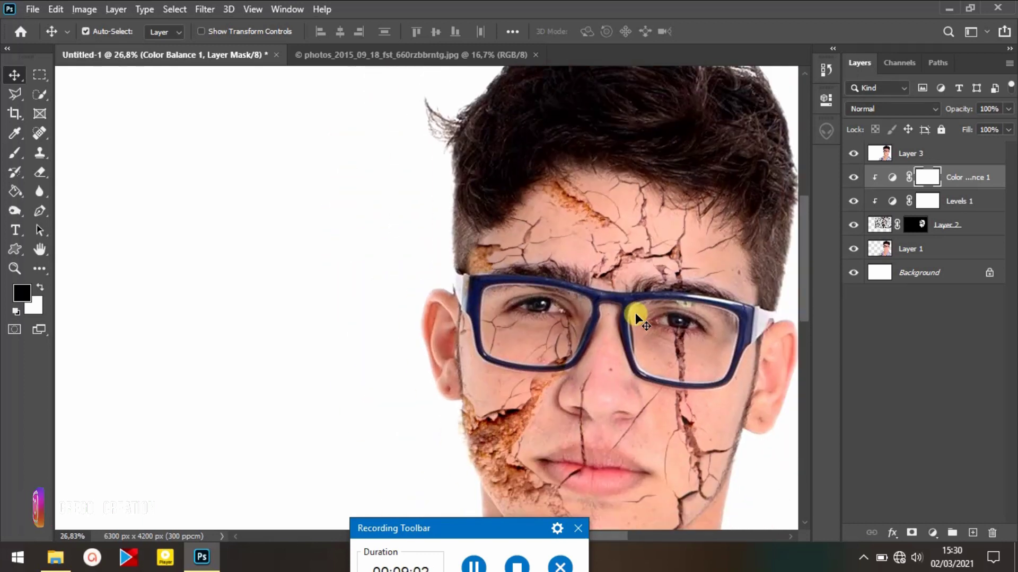
scroll(635, 314, up, 1)
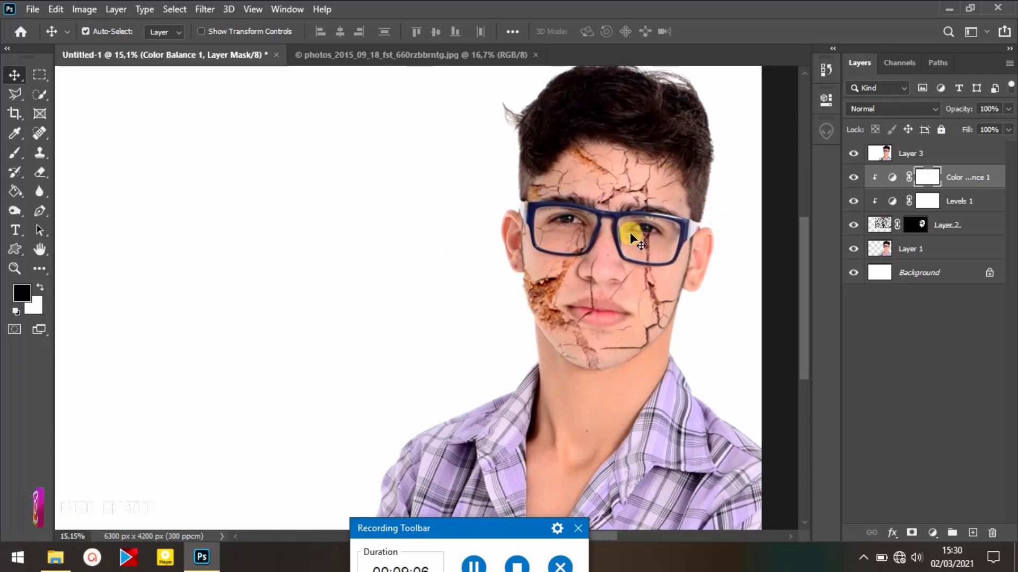
click(596, 279)
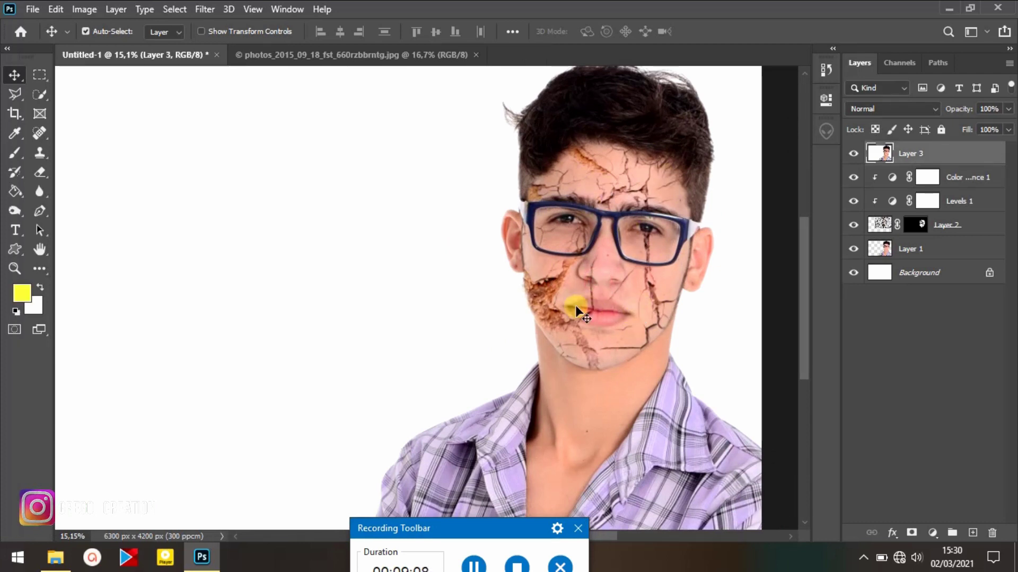